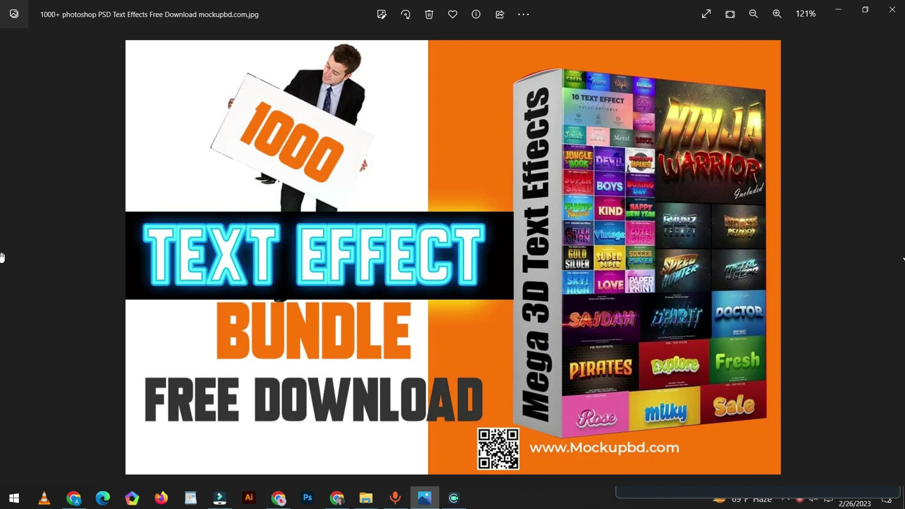
- Close the 1000+ text effects preview image in Photos
click(892, 9)
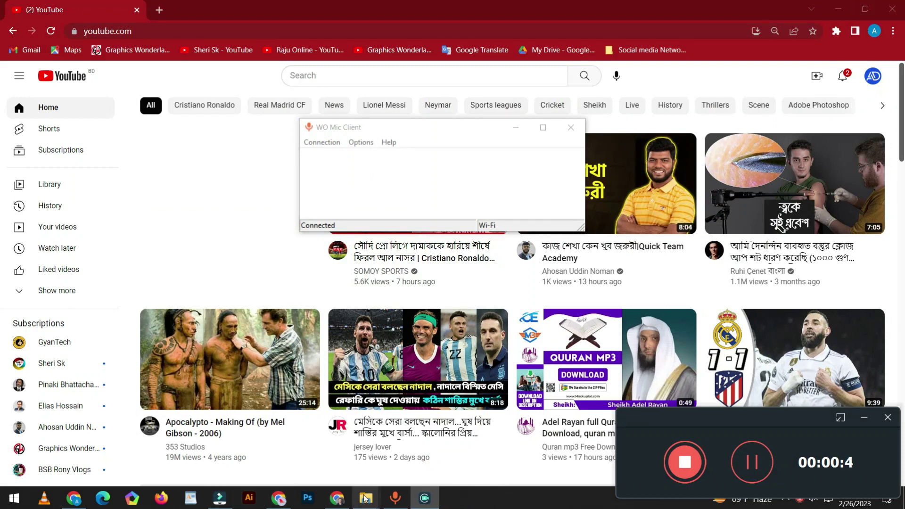
- Scroll through the custom episode text effect thumbnails, then return to the 1000 + Text effect folder
mouse_move(366, 497)
click(315, 466)
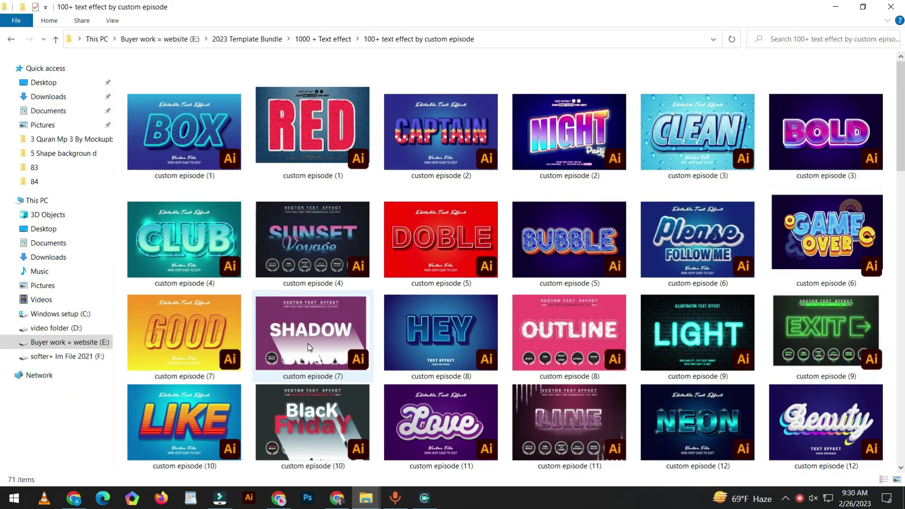
scroll(307, 344, down, 5)
scroll(307, 344, down, 7)
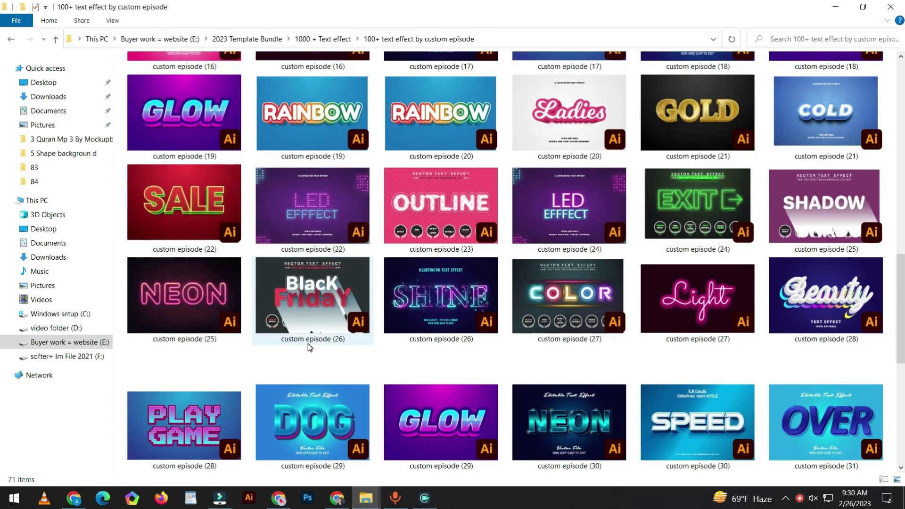
scroll(307, 344, down, 5)
scroll(309, 343, up, 15)
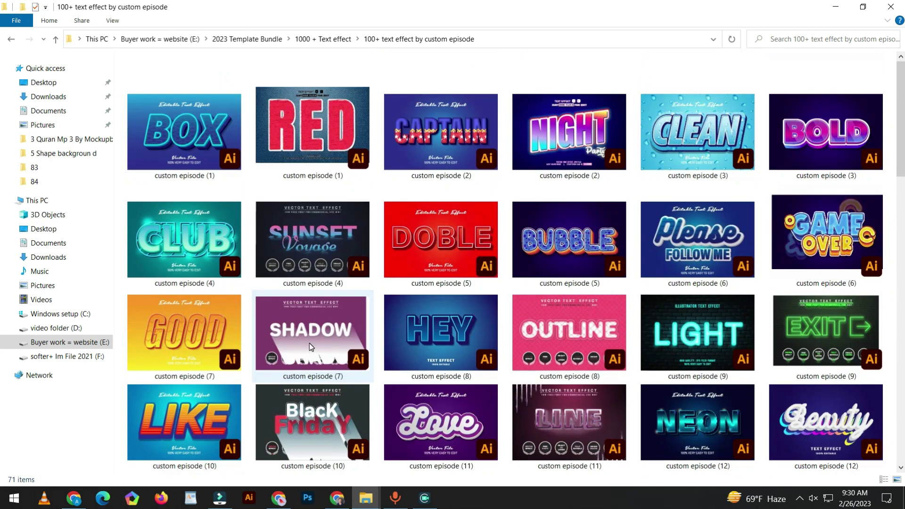
key(BackSpace)
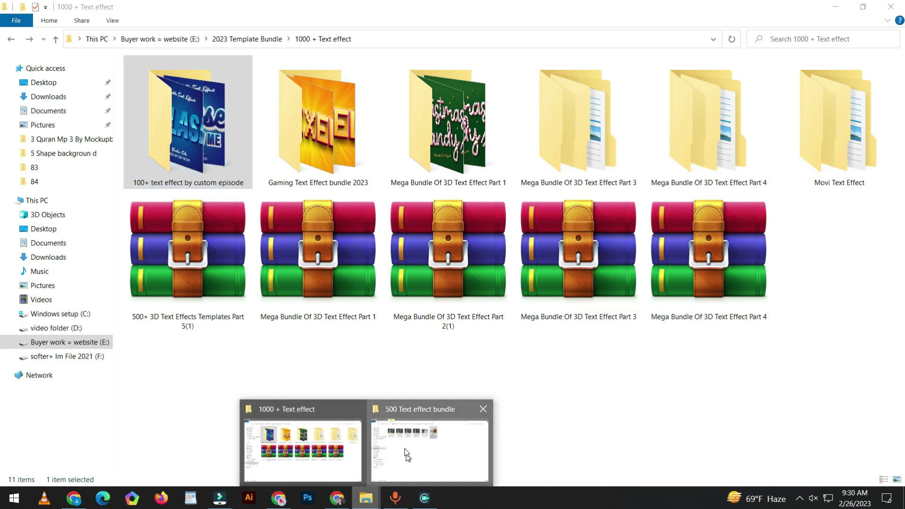
- Open the Part 1 bundle preview and page ahead to the 1000+ photoshop PSD preview image
mouse_move(366, 498)
click(404, 448)
double_click(161, 95)
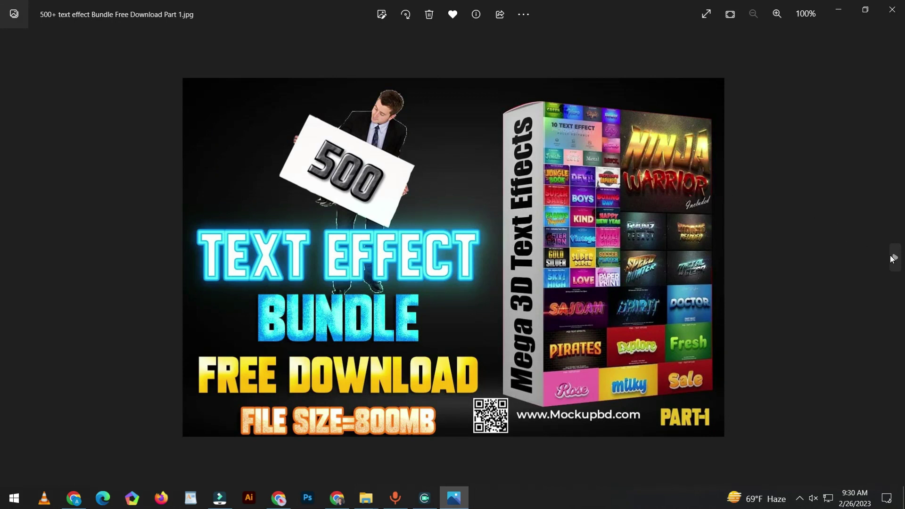
click(894, 257)
click(894, 257)
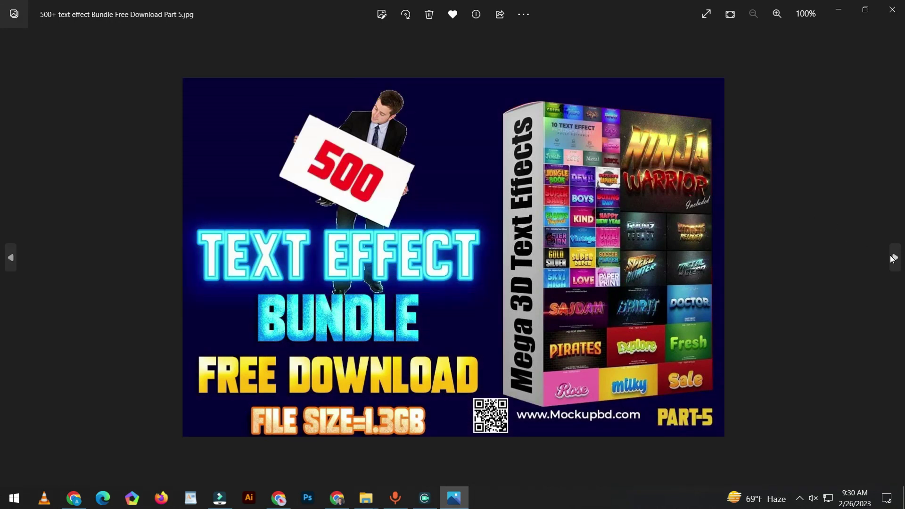
click(893, 257)
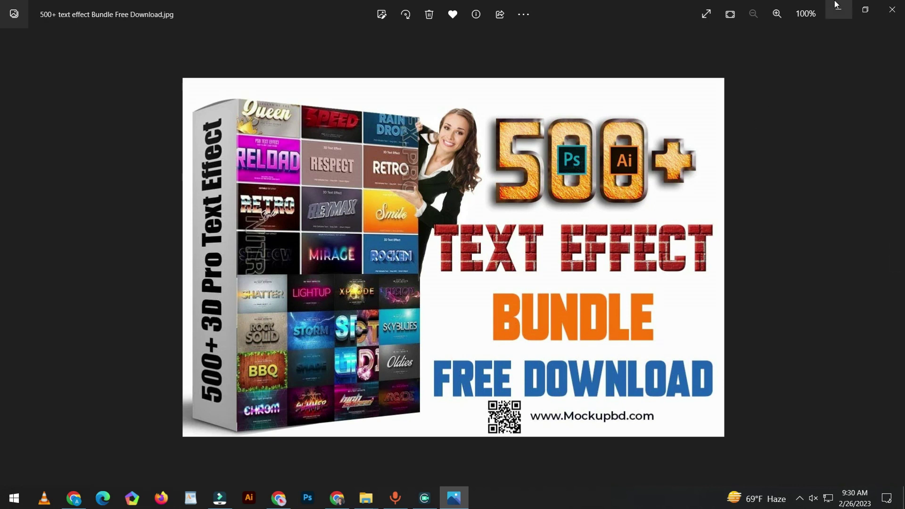
click(895, 254)
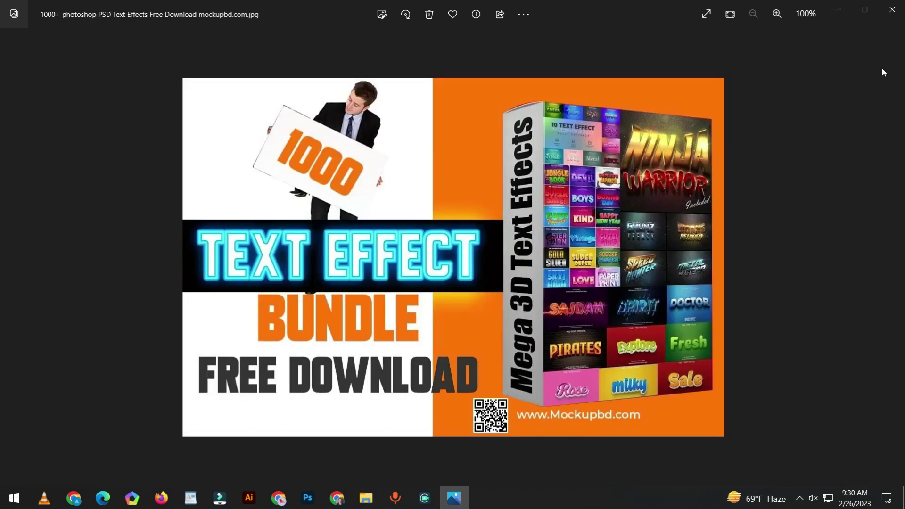
- Resize the viewer, go up from the 500 Text effect bundle, and open the 3d Photoshop Text Effect image
click(865, 9)
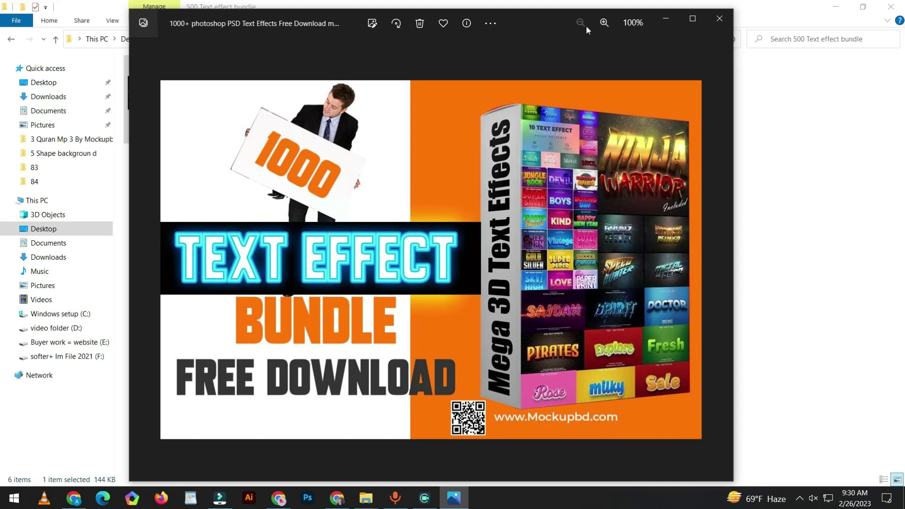
double_click(546, 21)
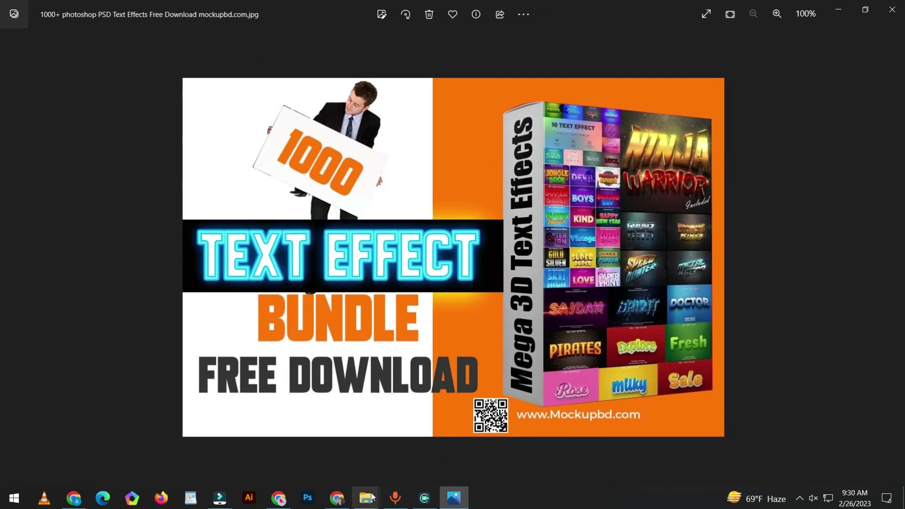
mouse_move(366, 498)
click(335, 458)
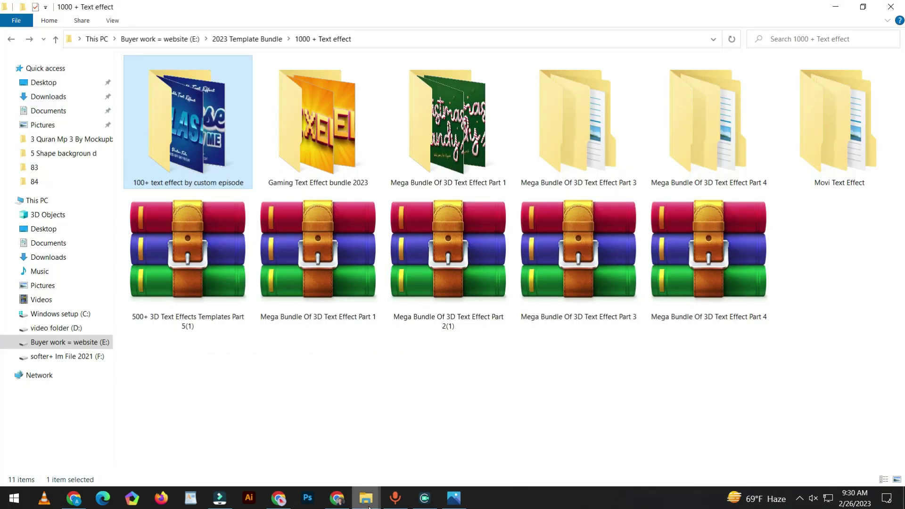
click(426, 450)
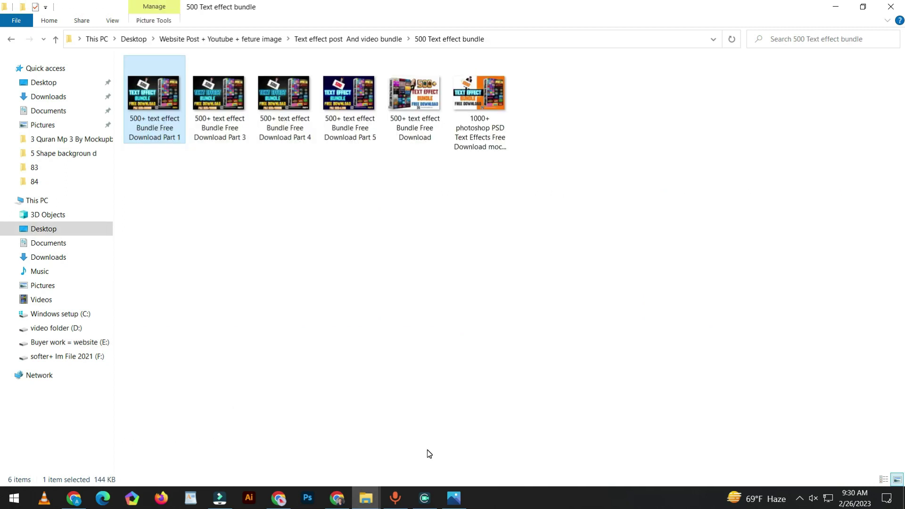
key(BackSpace)
double_click(220, 105)
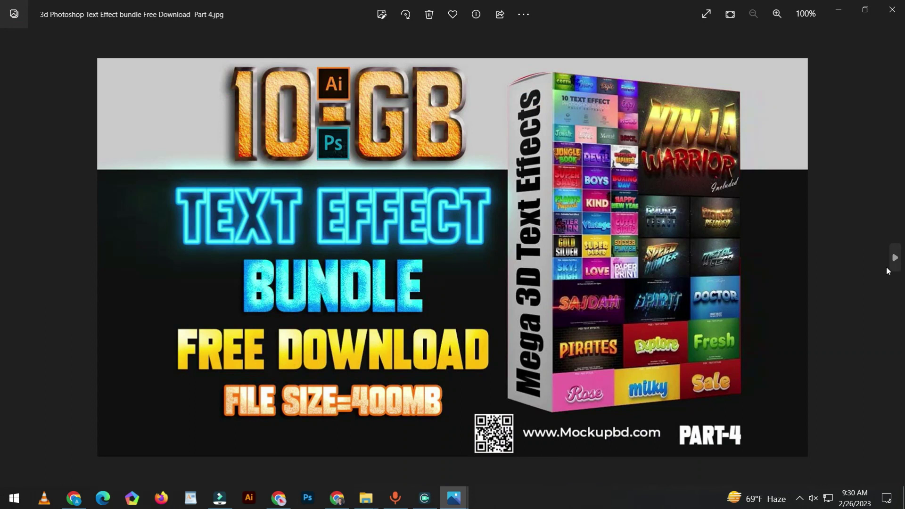
- Page past the Mockup and Vector file previews to the design pack .mp4 video
click(893, 259)
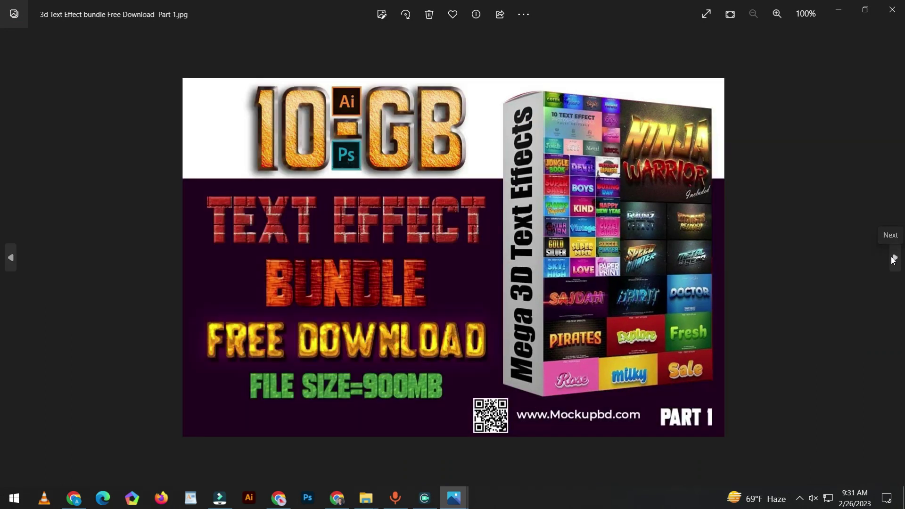
click(893, 260)
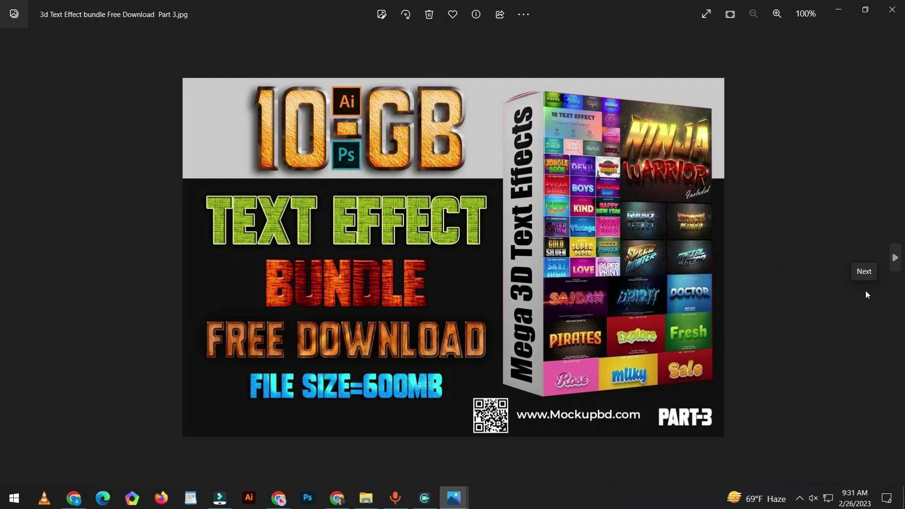
click(894, 259)
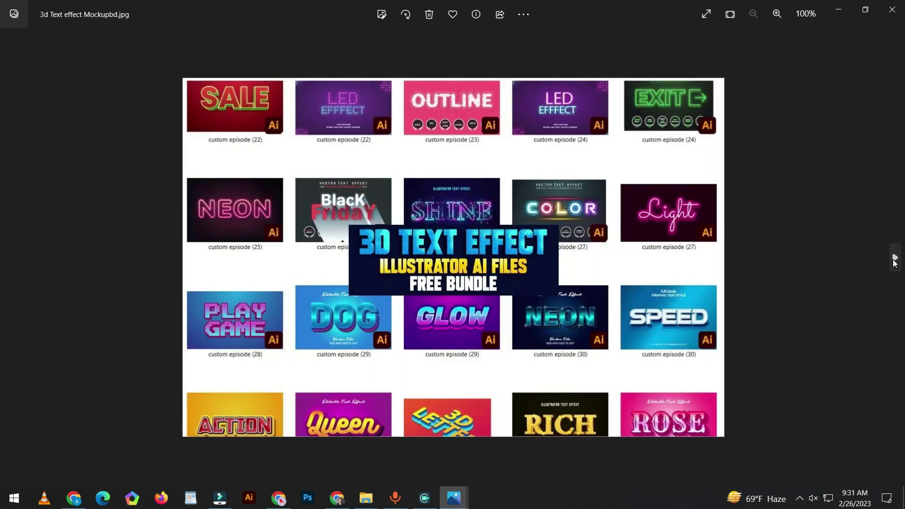
scroll(441, 264, up, 3)
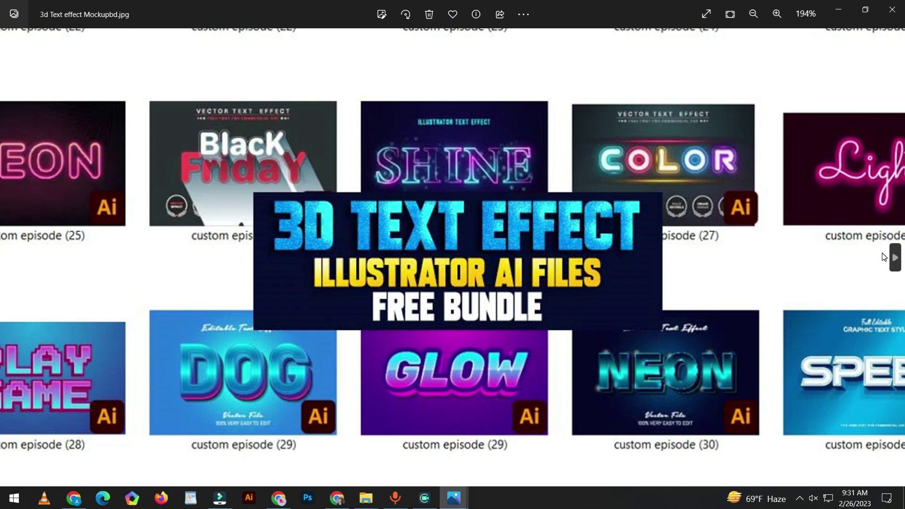
click(894, 257)
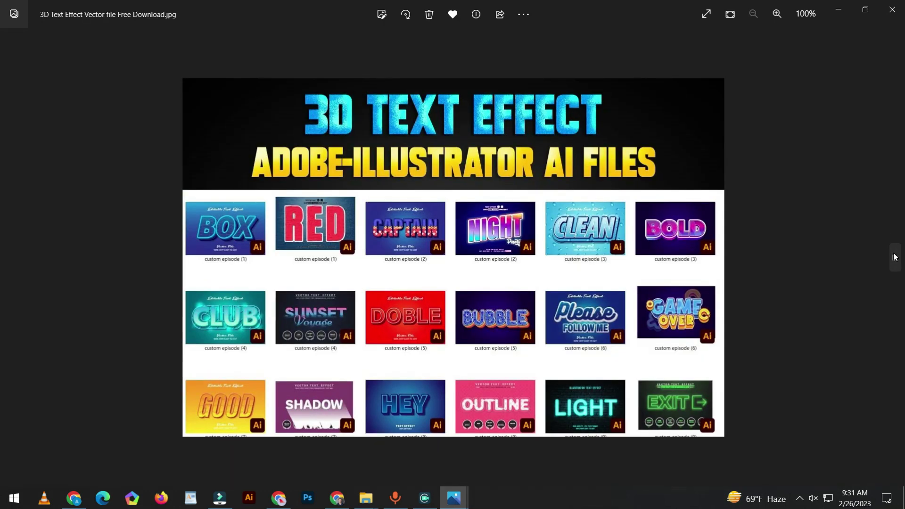
click(894, 256)
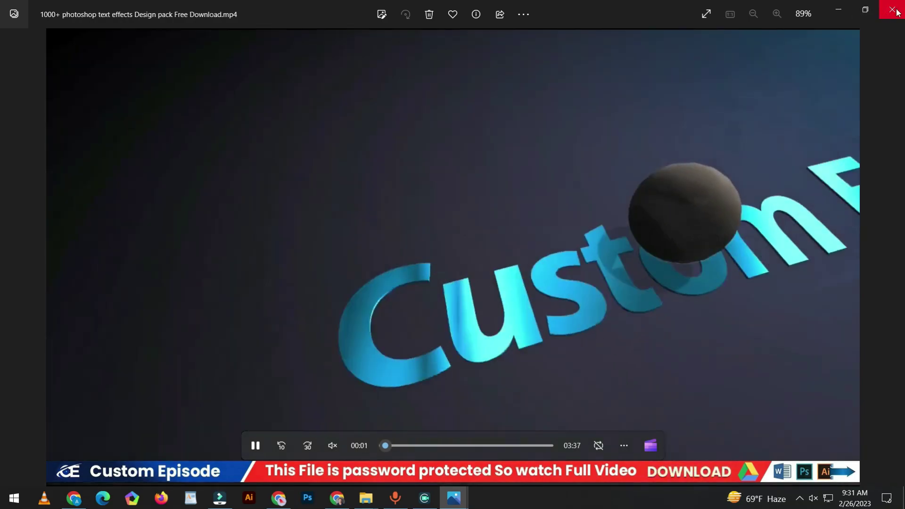
- Close the playing design pack preview video in Photos
click(897, 13)
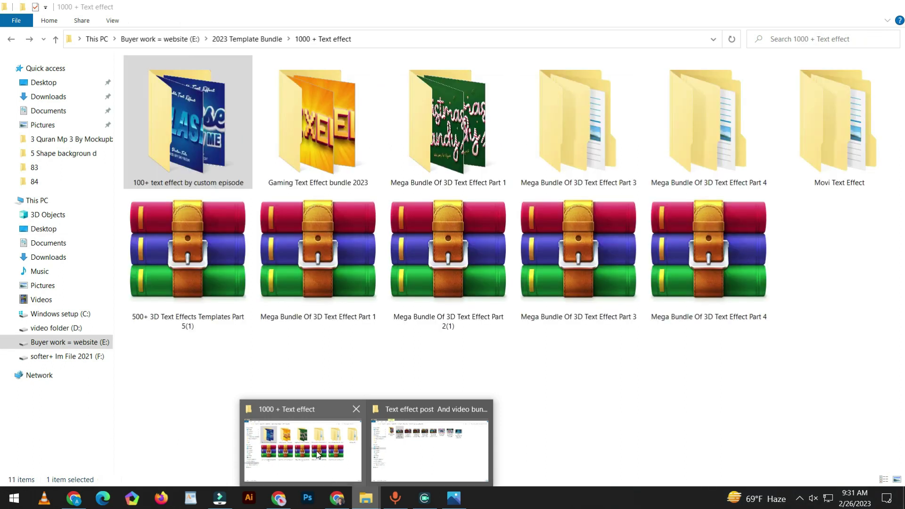
- Open Mega Bundle Of 3D Text Effect Part 4 and scroll through a Text Effect vol folder
mouse_move(366, 497)
click(326, 447)
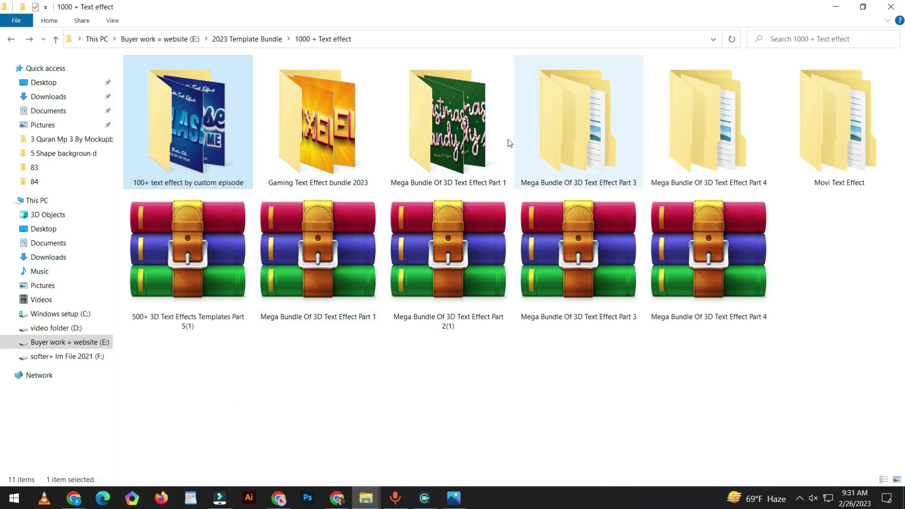
double_click(690, 134)
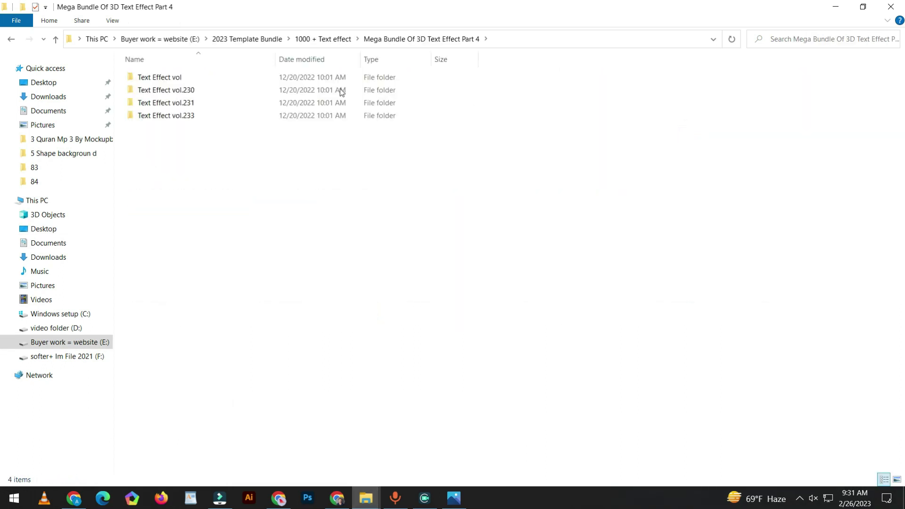
double_click(189, 76)
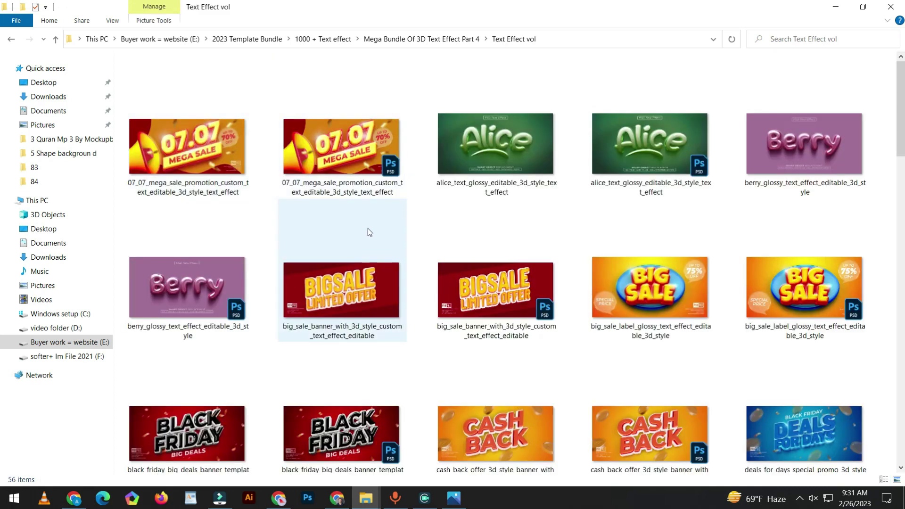
scroll(368, 228, down, 5)
scroll(375, 257, down, 10)
scroll(401, 273, down, 6)
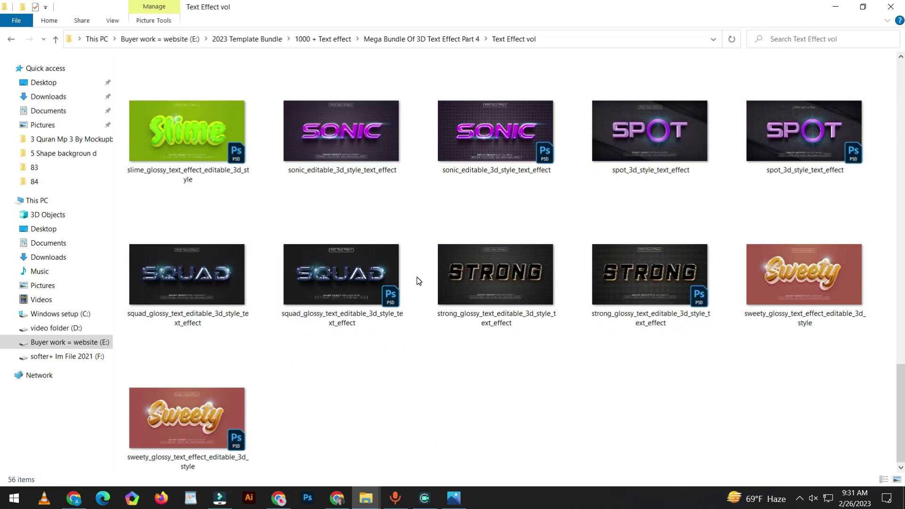
scroll(485, 256, up, 10)
scroll(754, 266, up, 10)
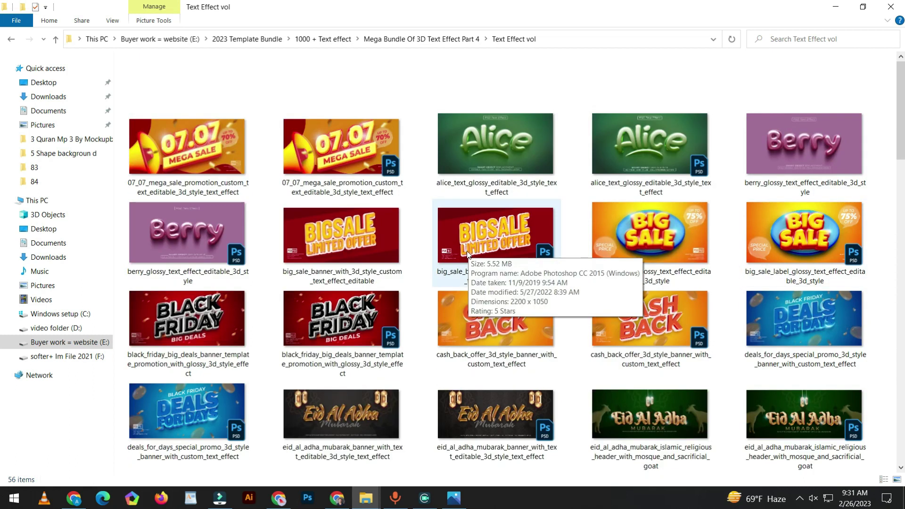
- Open the c104 template from the Text Effect vol.230 folder in Photoshop
key(BackSpace)
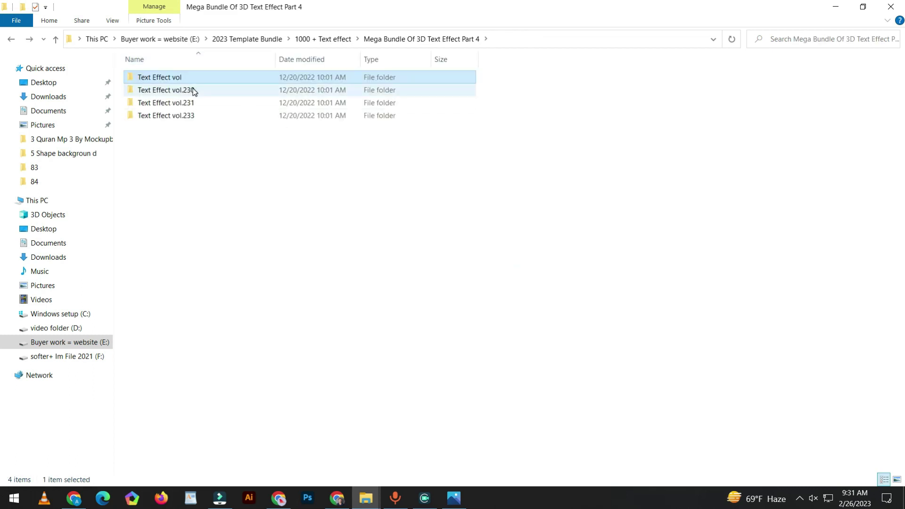
double_click(193, 88)
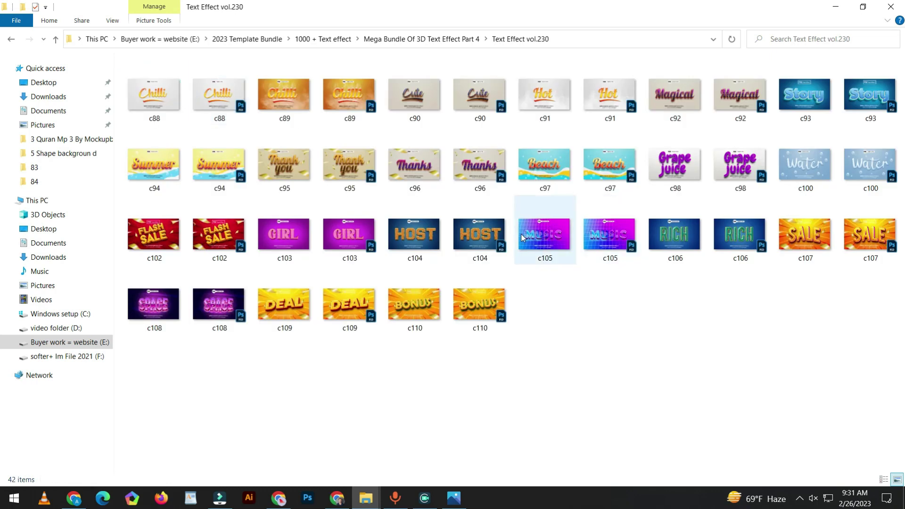
mouse_move(479, 238)
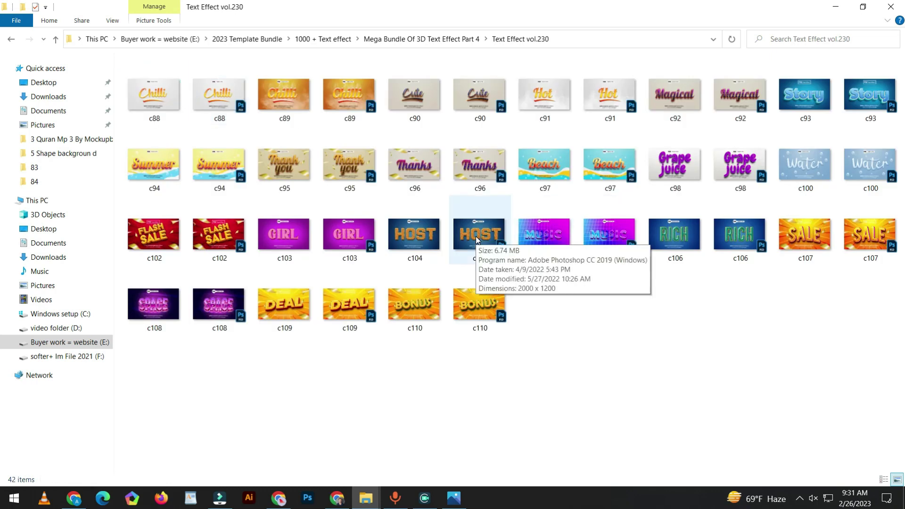
double_click(465, 236)
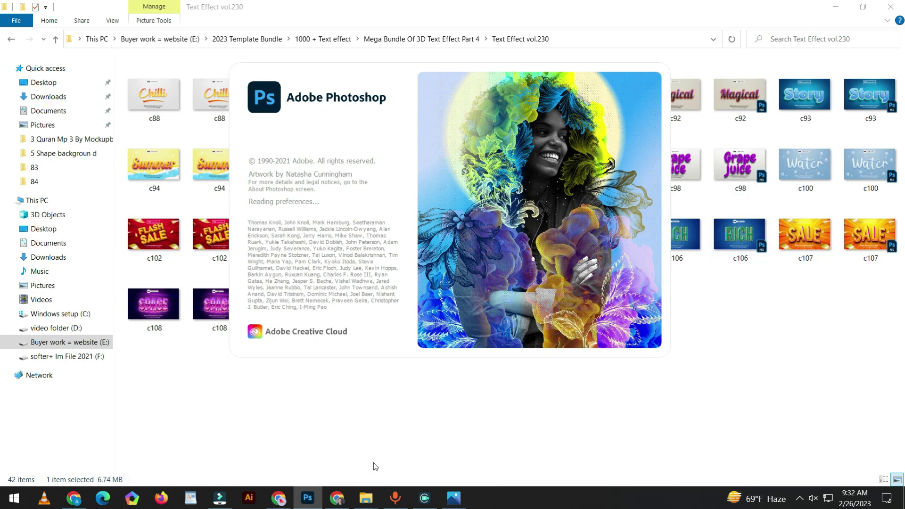
- Browse Text Effect vol.231 and vol.233, open an extra template, minimize Photoshop, and go up a folder
click(360, 428)
key(BackSpace)
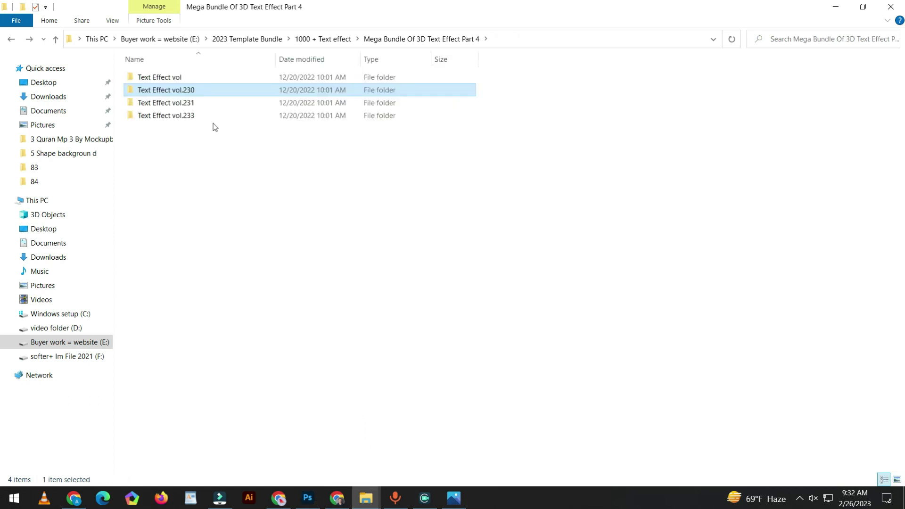
double_click(196, 101)
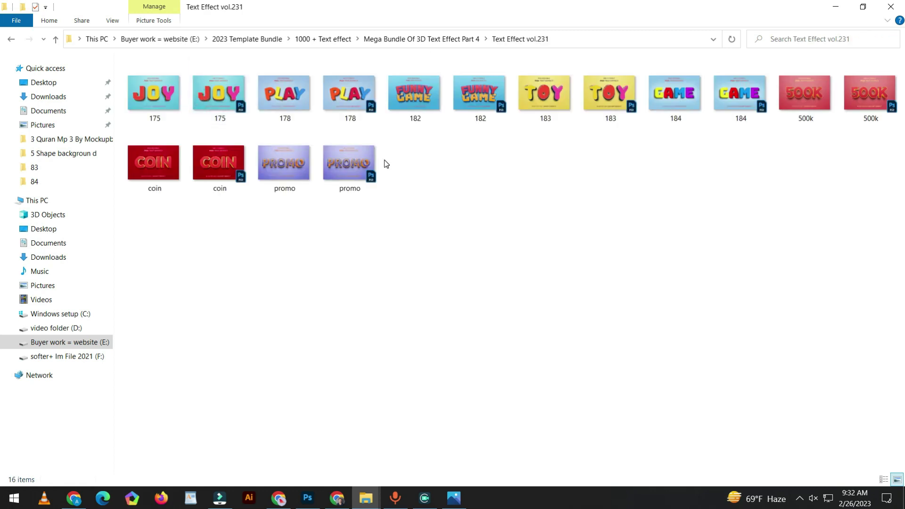
key(BackSpace)
double_click(190, 115)
double_click(190, 115)
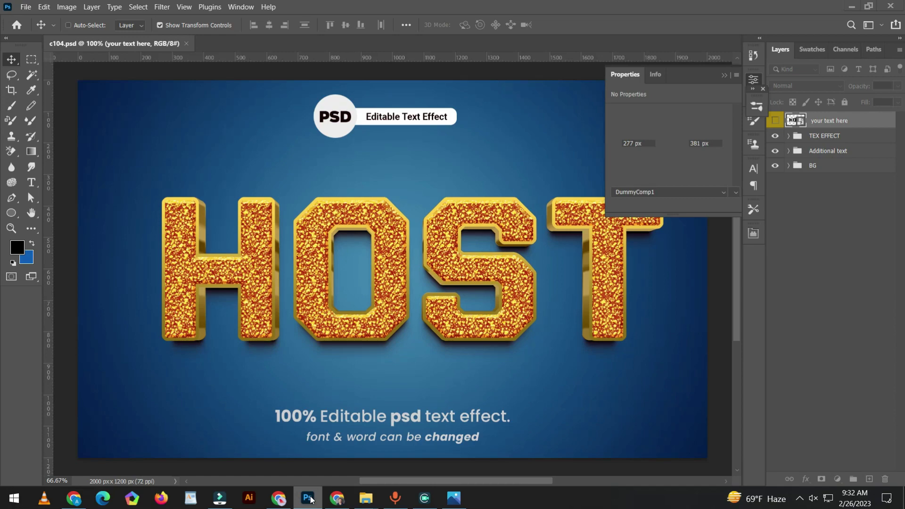
click(310, 500)
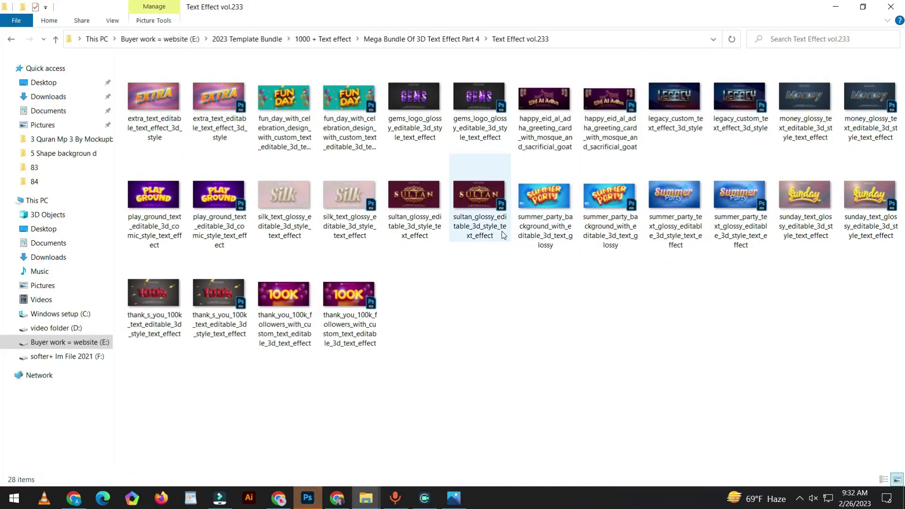
key(BackSpace)
key(BackSpace)
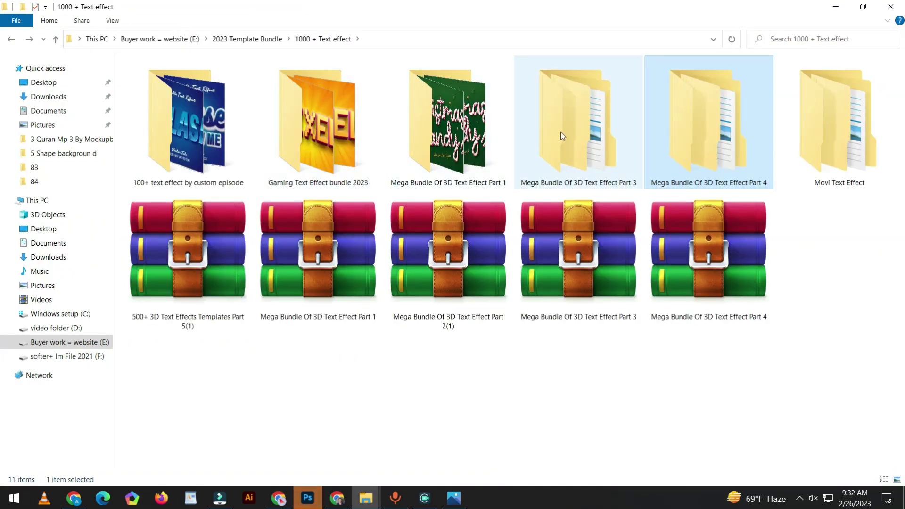
- Browse the Part 3 Outline Editable and Vivid-Toon-3D-Text-Effect folders, then return to 1000 + Text effect
double_click(562, 137)
click(195, 78)
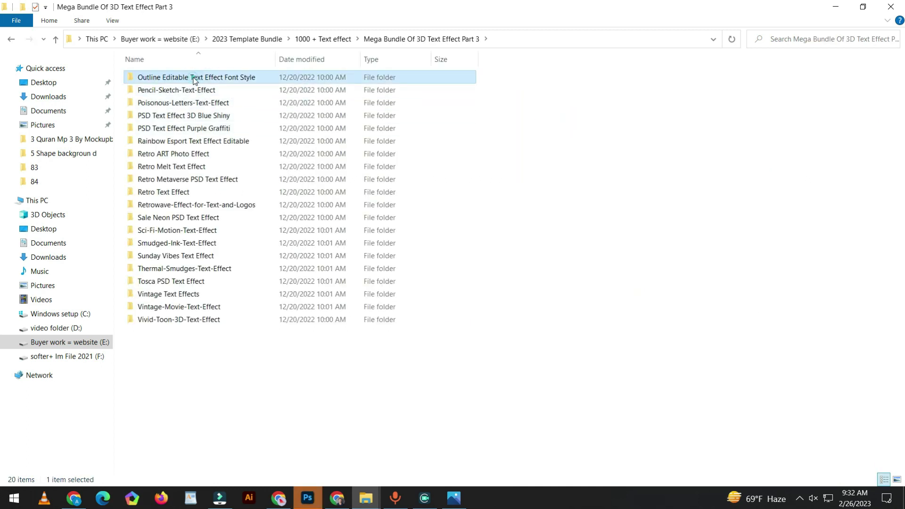
double_click(194, 78)
key(BackSpace)
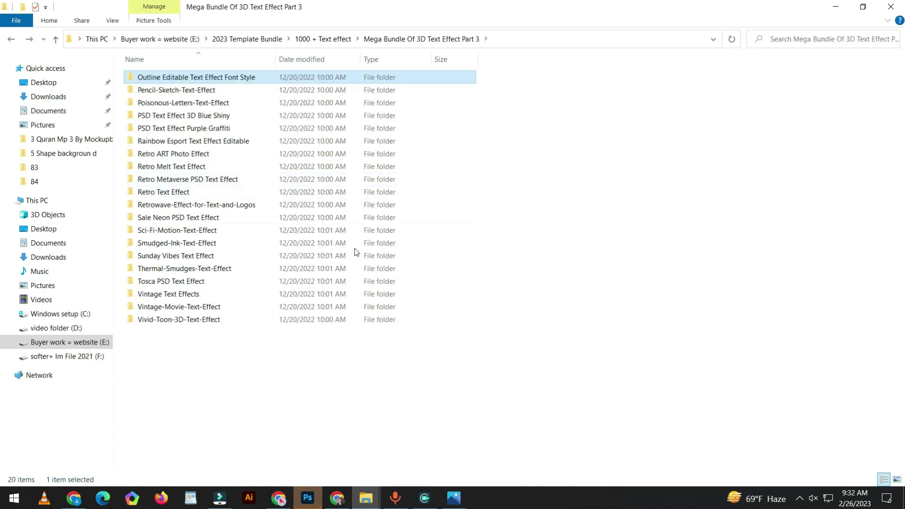
click(216, 321)
double_click(215, 320)
click(168, 76)
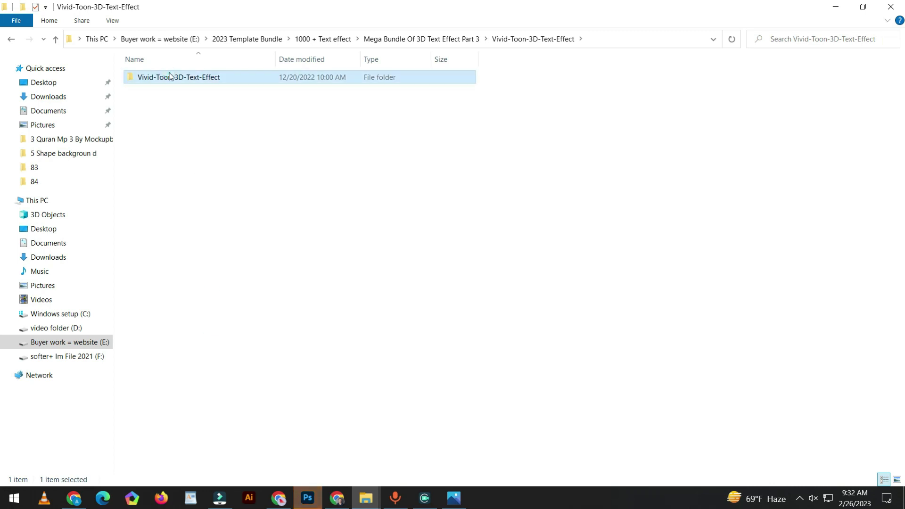
double_click(169, 75)
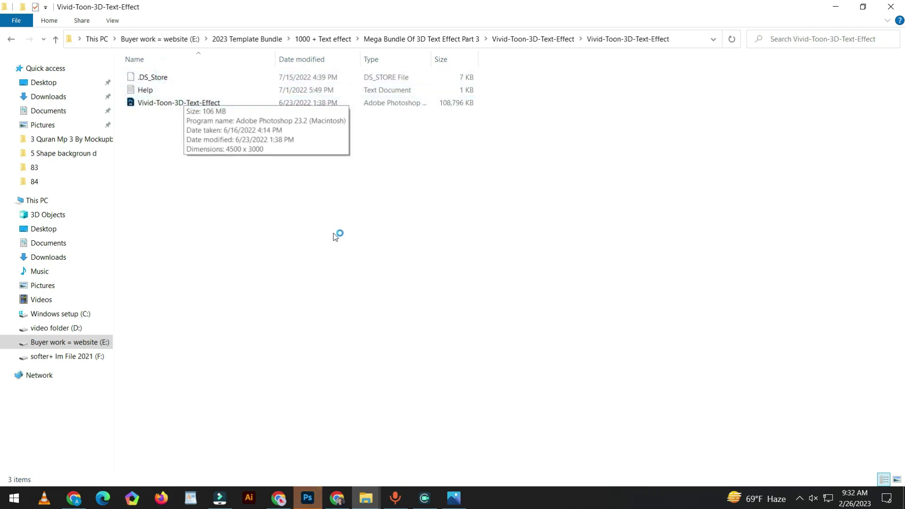
key(BackSpace)
key(BackSpace)
key(BackSpace)
- Scroll the 100+ custom episode effects, then toggle the gold HOST effect's visibility in Photoshop
double_click(210, 150)
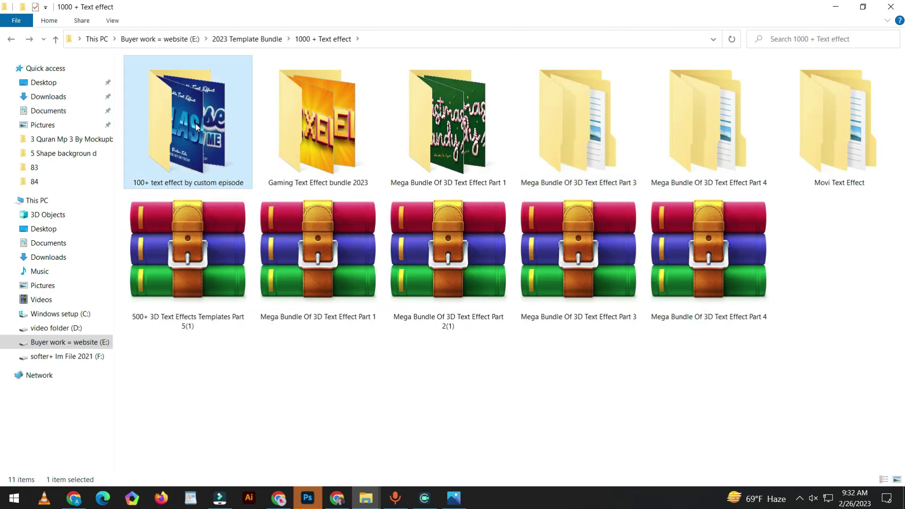
scroll(196, 124, down, 5)
scroll(258, 178, down, 5)
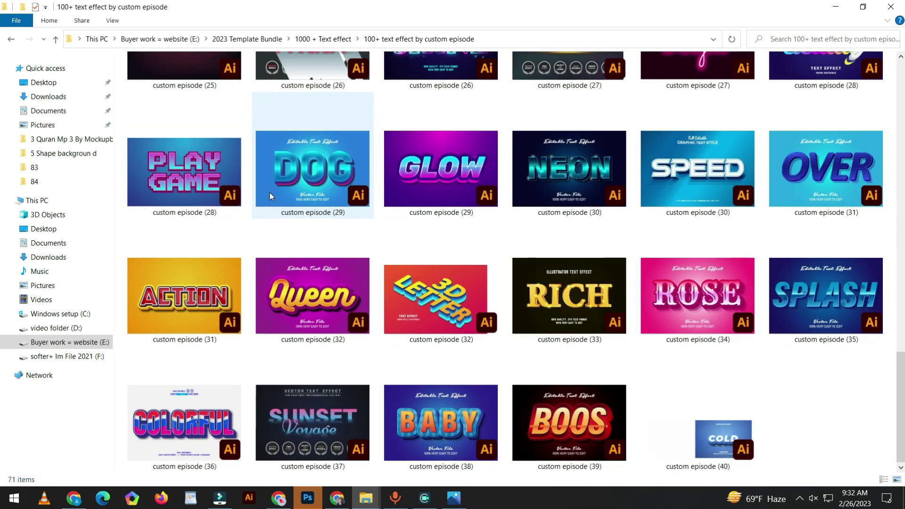
scroll(271, 193, up, 10)
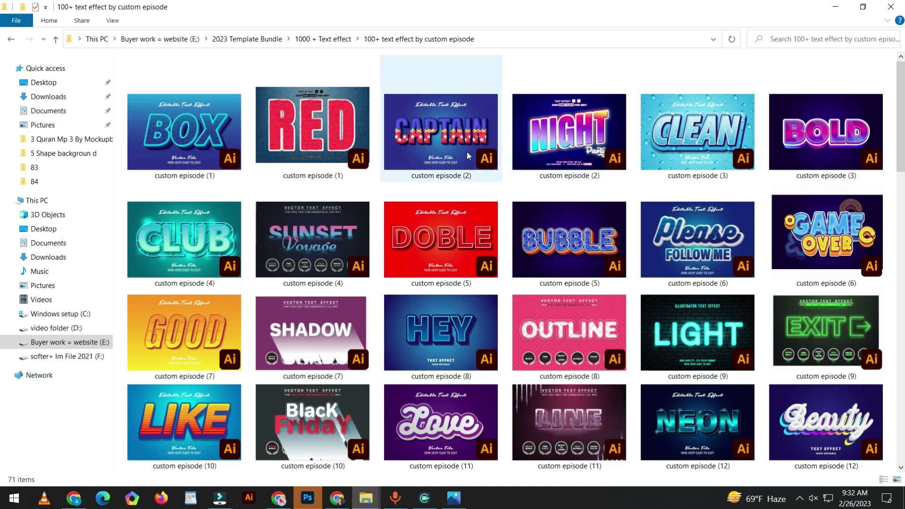
scroll(467, 151, up, 1)
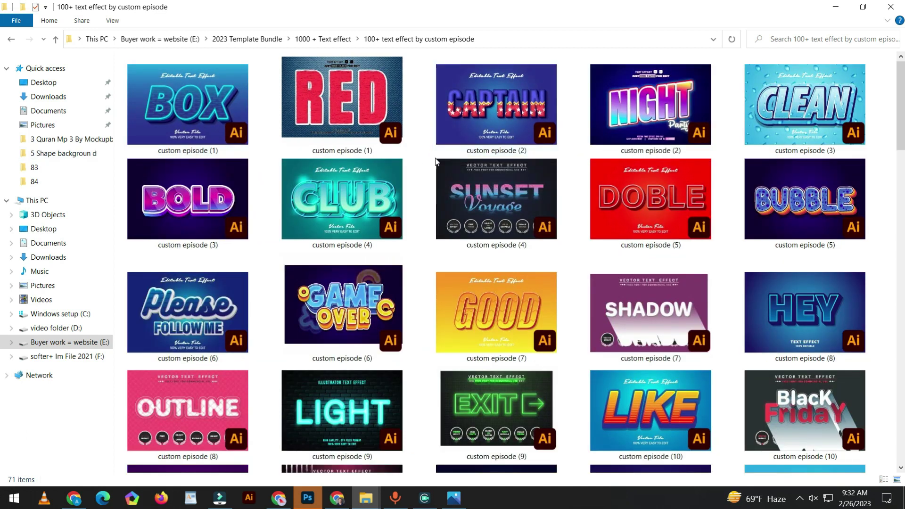
scroll(474, 177, down, 6)
scroll(475, 176, down, 3)
scroll(490, 186, down, 1)
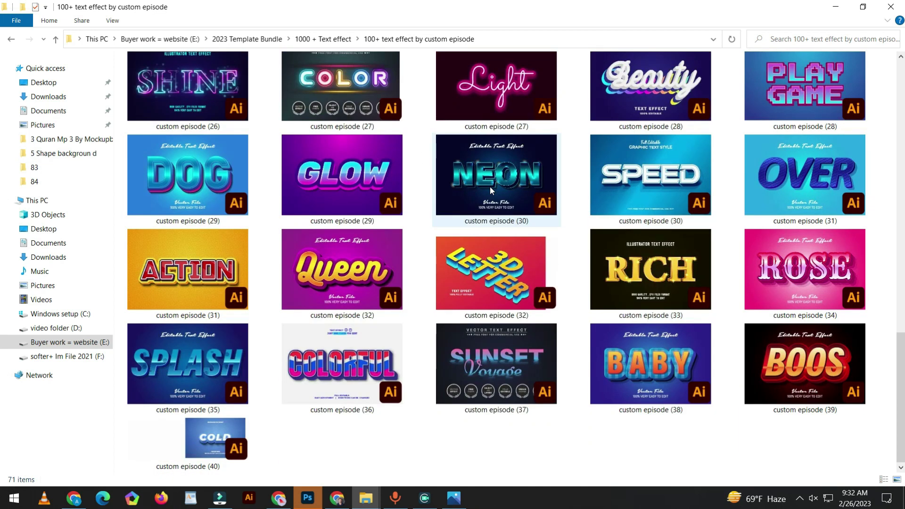
scroll(490, 186, up, 5)
scroll(490, 186, up, 5)
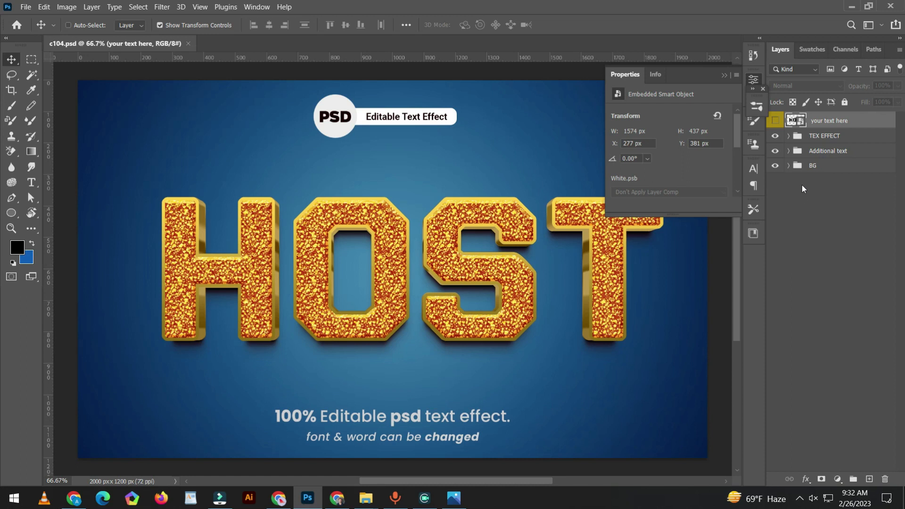
click(775, 136)
click(776, 136)
- Hide the Additional text group and open the 'your text here' smart object, closing Properties
click(777, 151)
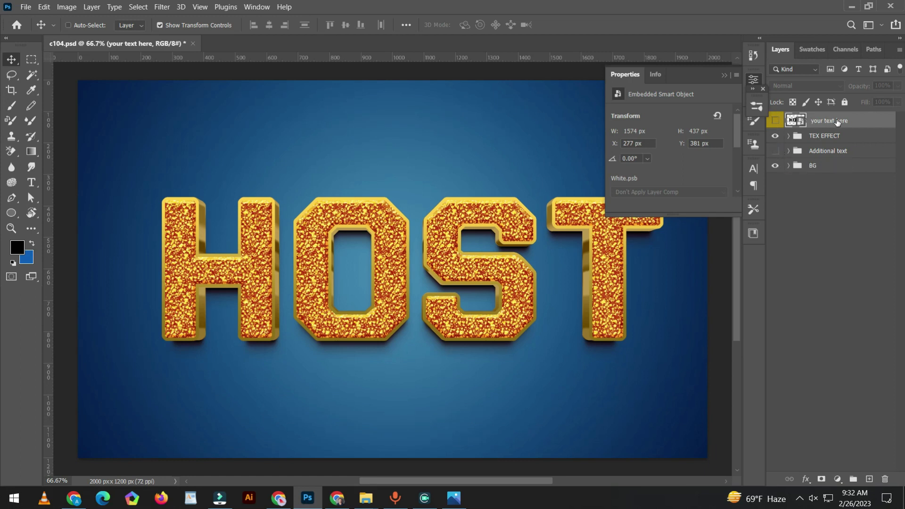
double_click(793, 121)
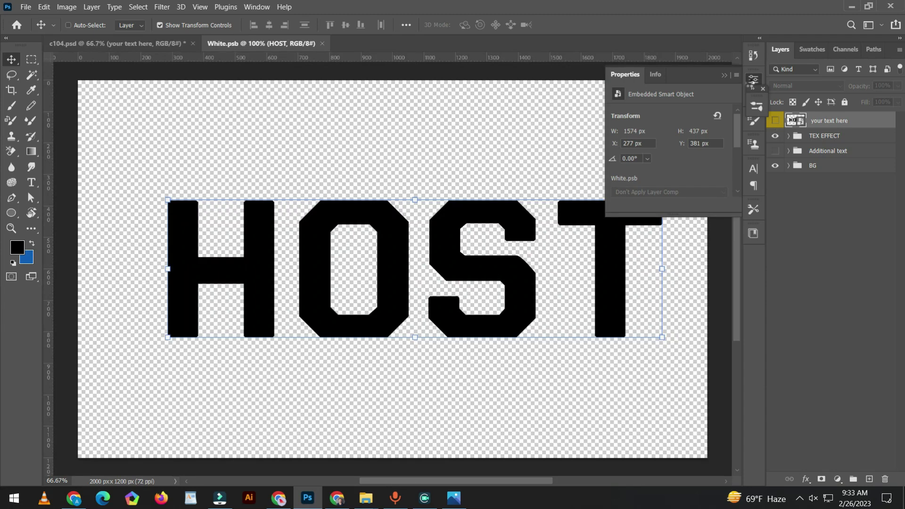
click(752, 82)
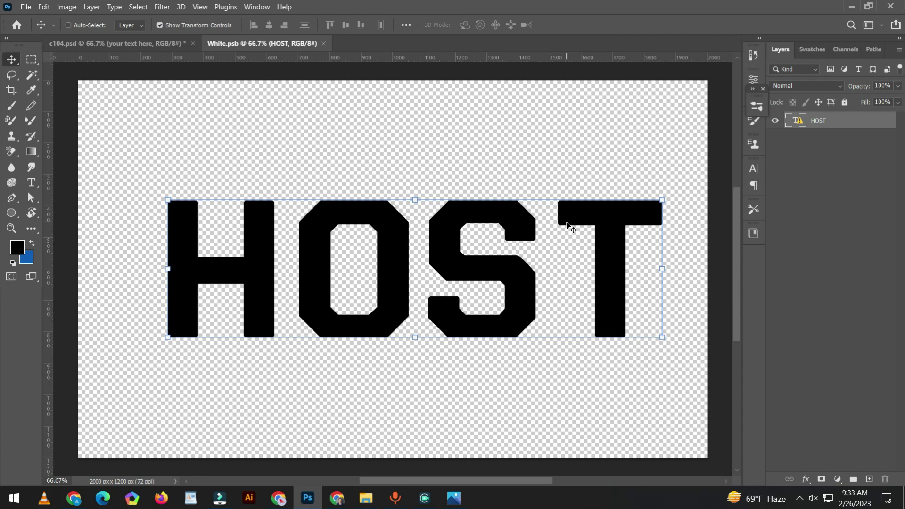
- Replace the missing font and retype the smart object's HOST text as 'Best'
key(t)
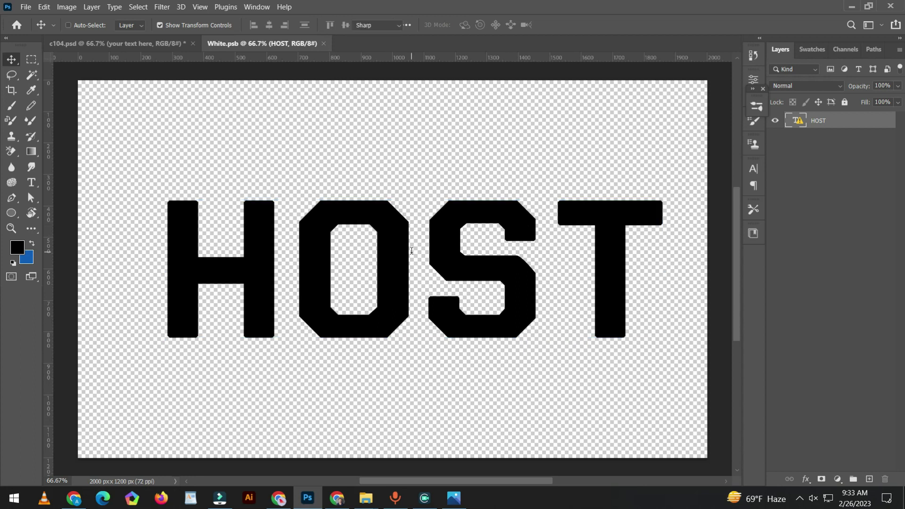
click(436, 264)
click(578, 240)
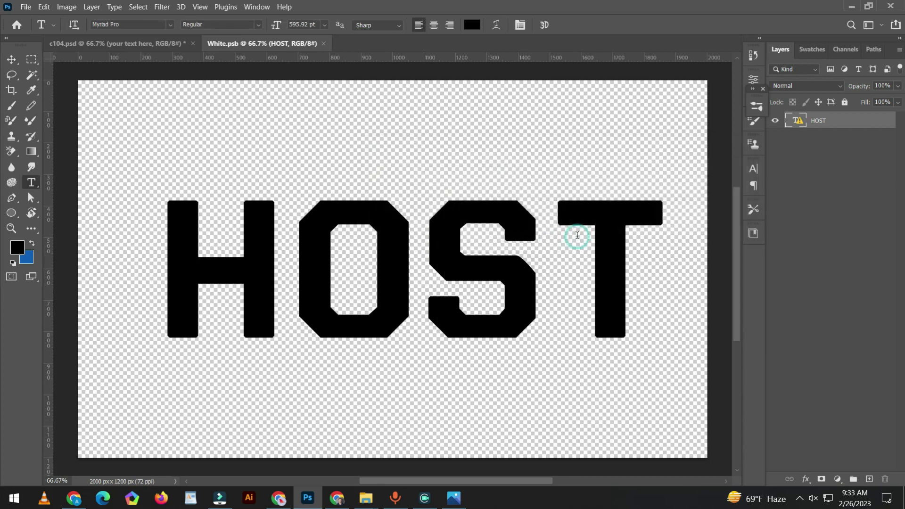
key(ctrl+a)
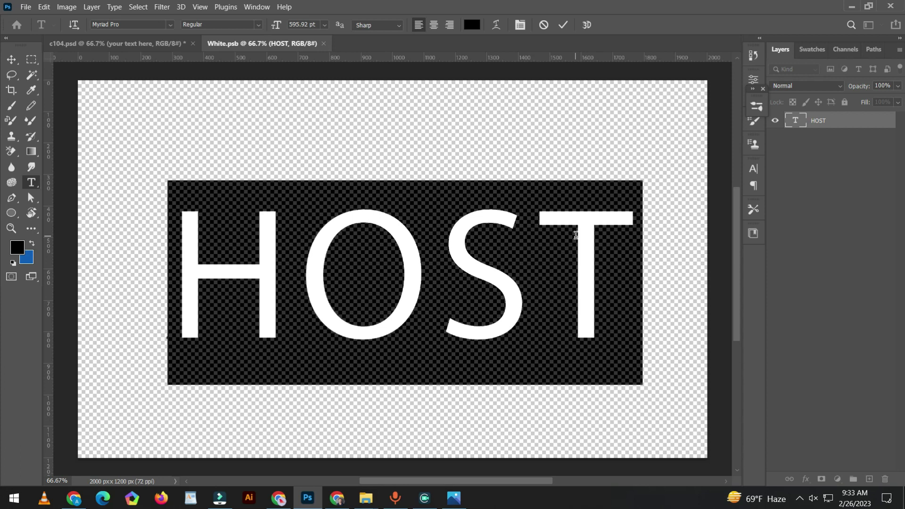
text(Be)
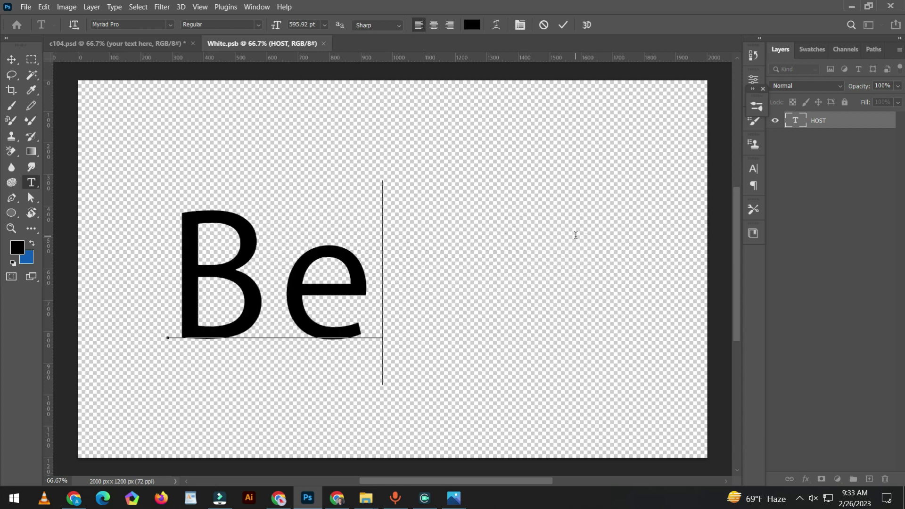
text(s)
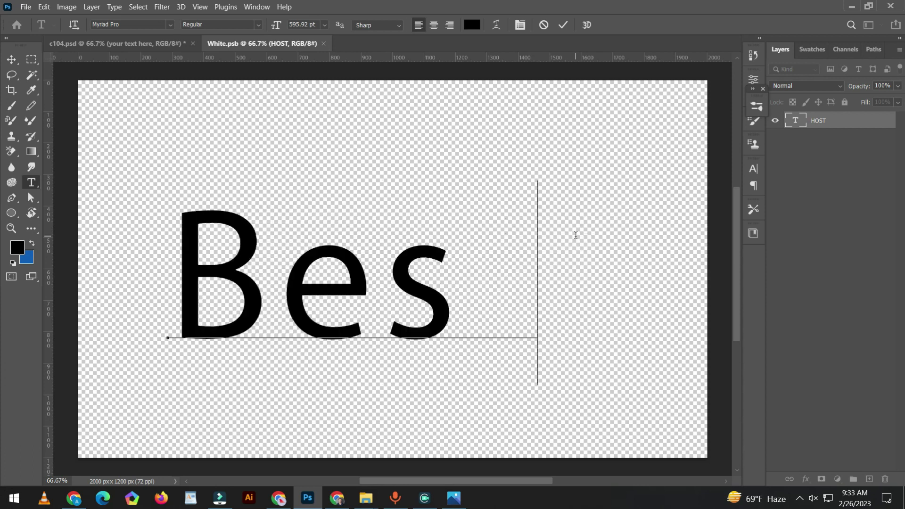
text(t)
click(12, 60)
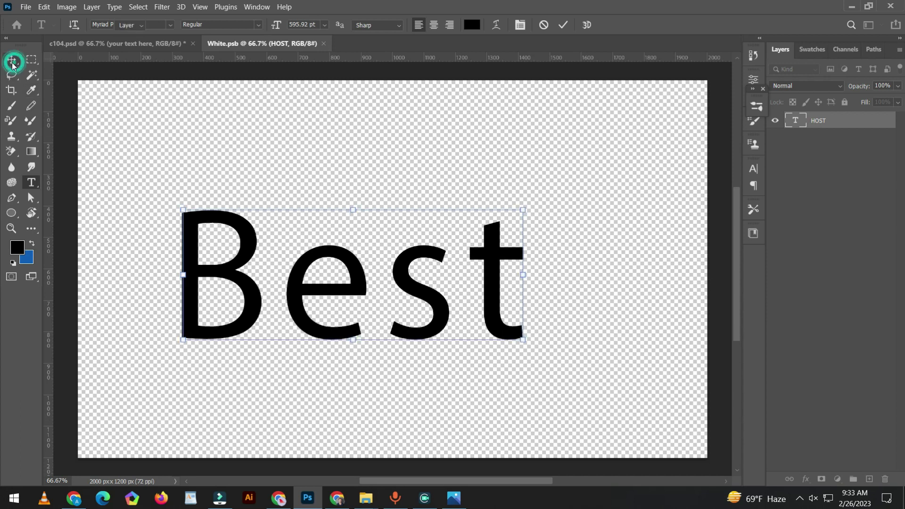
click(753, 168)
- Try the Dense Letters font on the Best text and drag it left
click(683, 186)
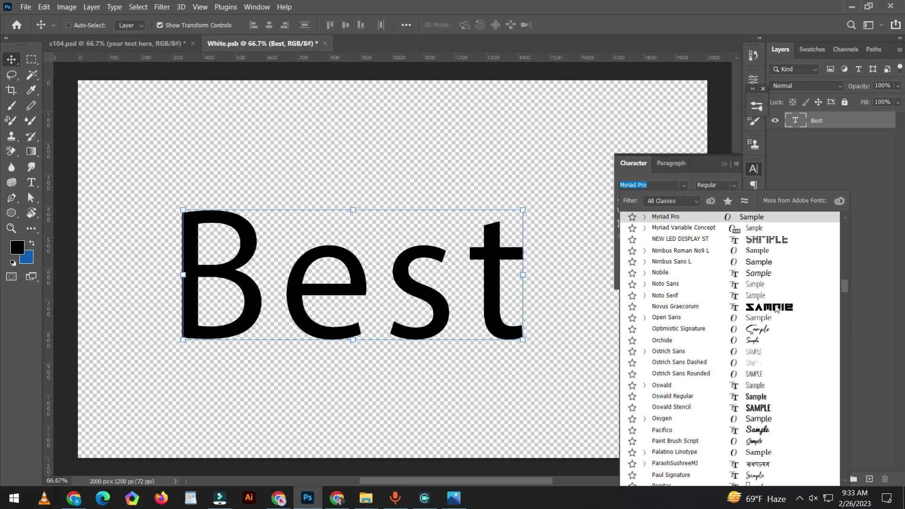
scroll(776, 308, up, 20)
scroll(776, 309, up, 2)
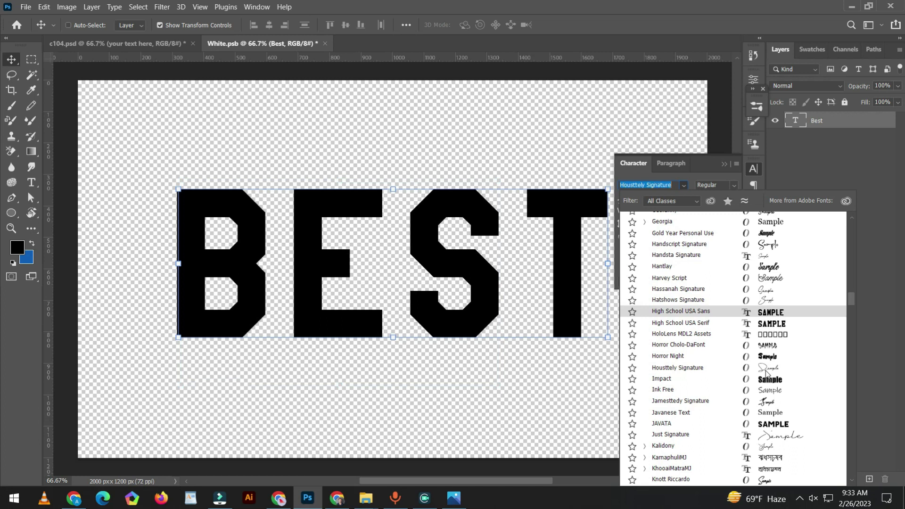
scroll(773, 316, up, 2)
scroll(771, 311, up, 3)
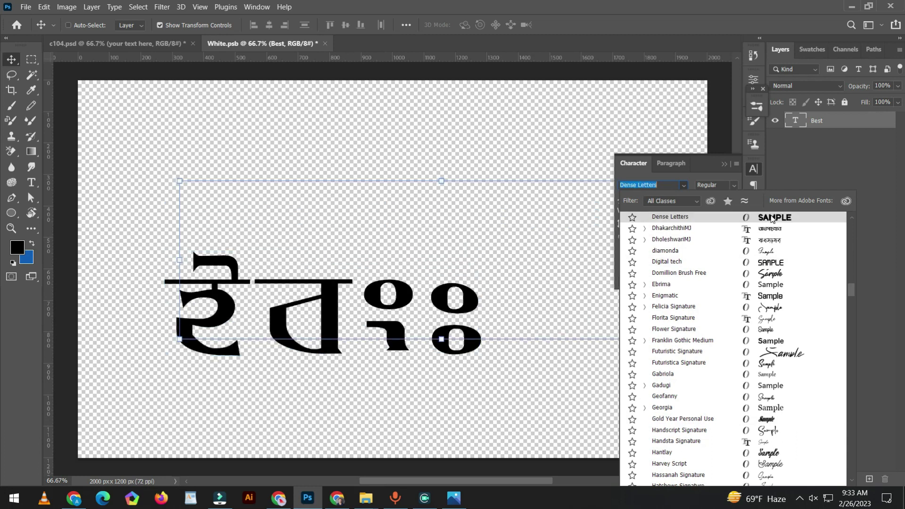
click(771, 216)
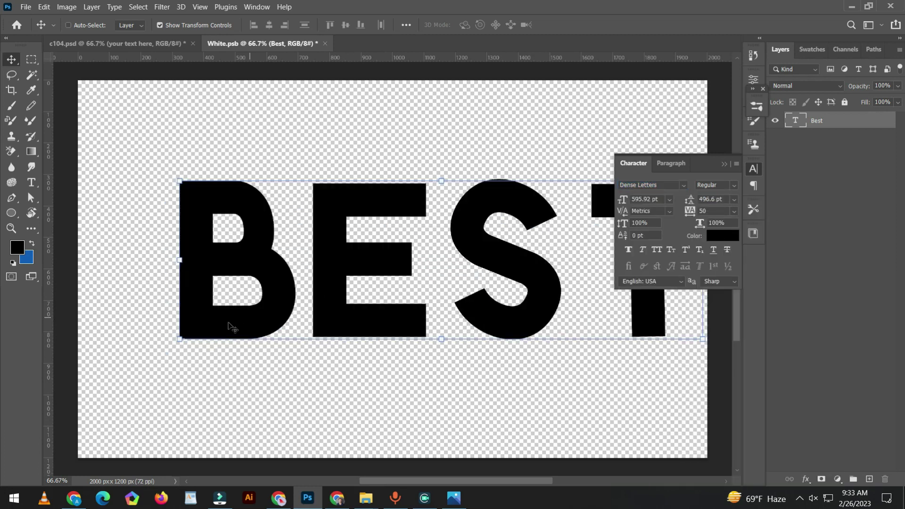
drag(488, 276, 446, 259)
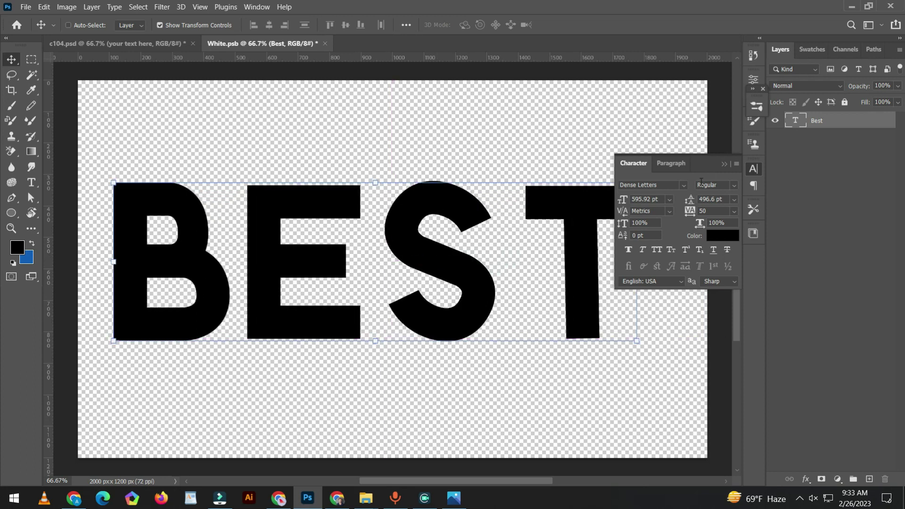
- Set Best in Tech Headlines and nudge it slightly right and down
click(684, 185)
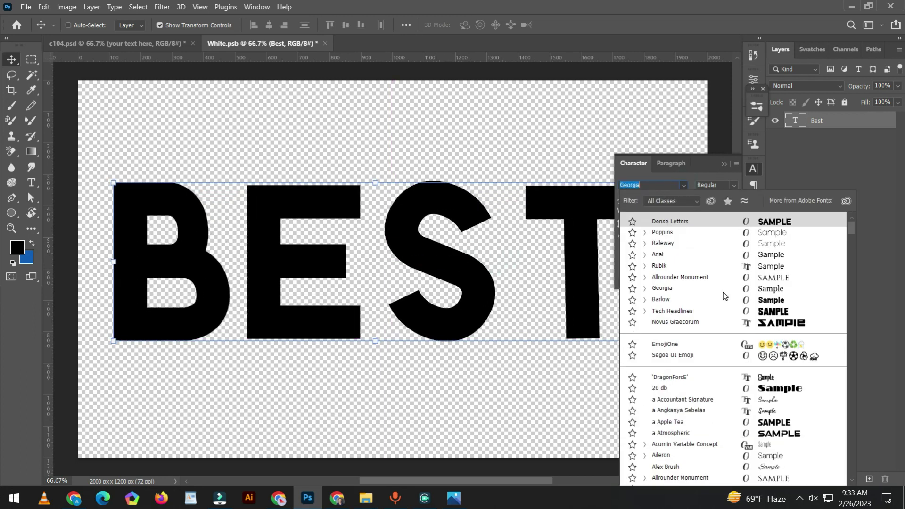
key(Up)
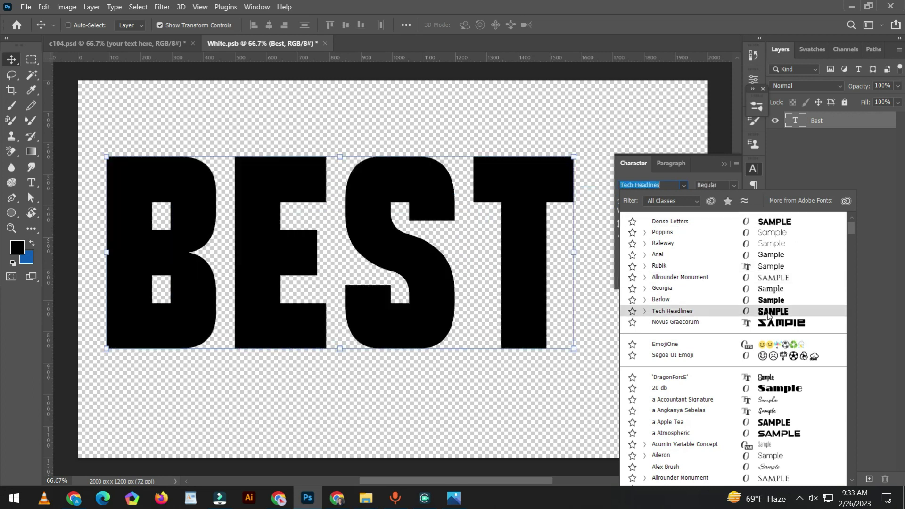
click(767, 312)
drag(433, 264, 455, 278)
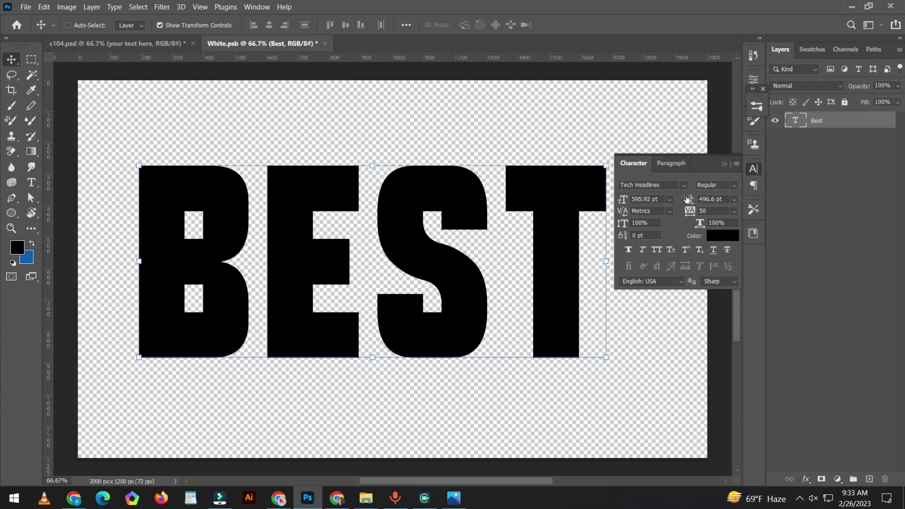
click(753, 171)
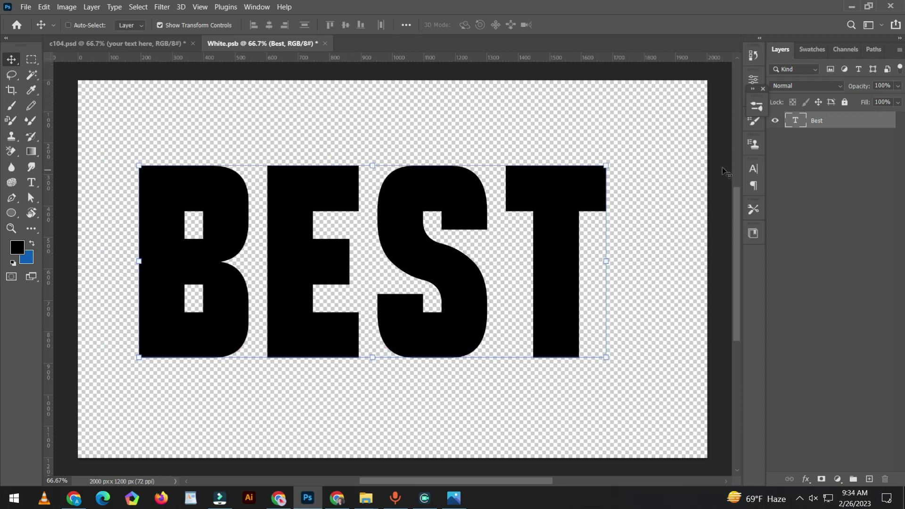
- Centre BEST horizontally and vertically on the White.psb canvas, then save and close it
key(ctrl+a)
click(269, 25)
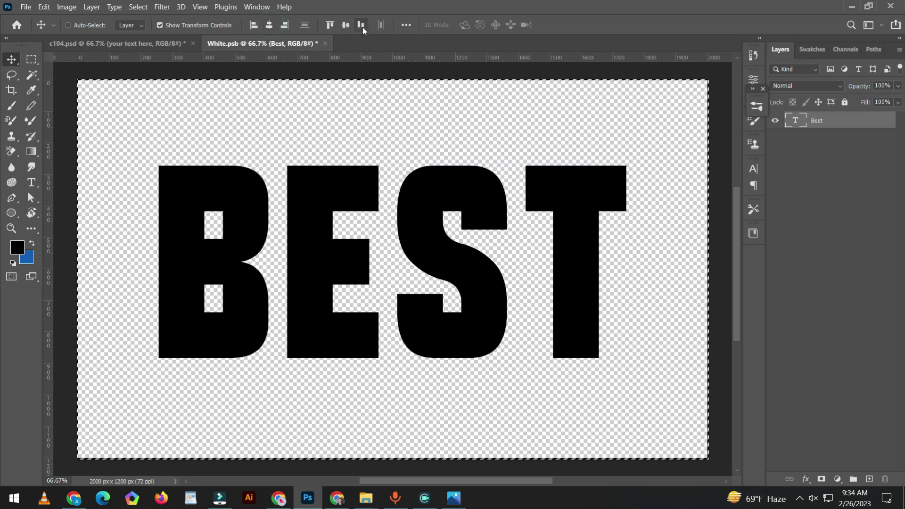
click(347, 26)
key(ctrl+w)
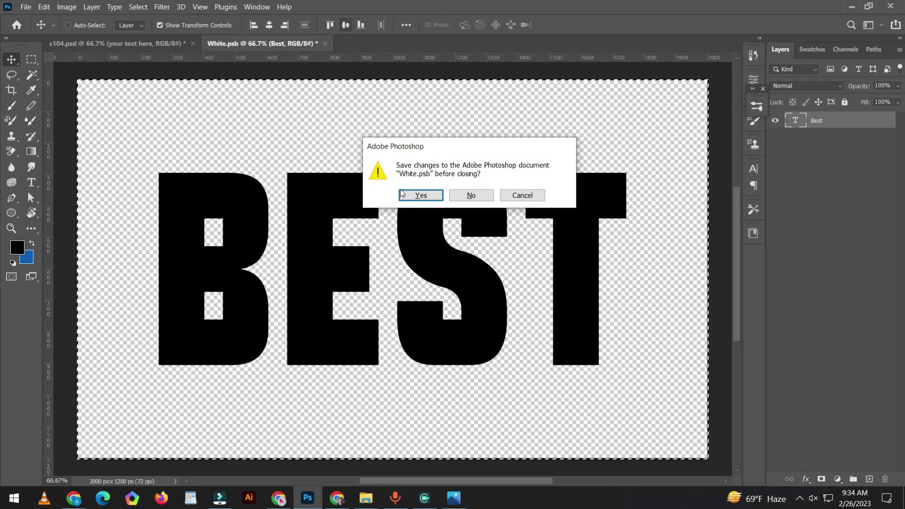
click(414, 194)
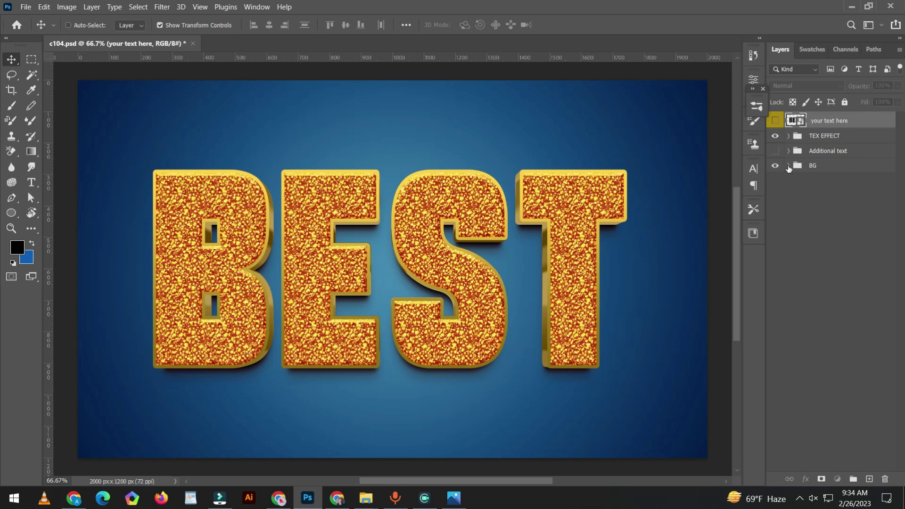
- Hide the blue Color Fill 1 layer inside the BG group
click(788, 166)
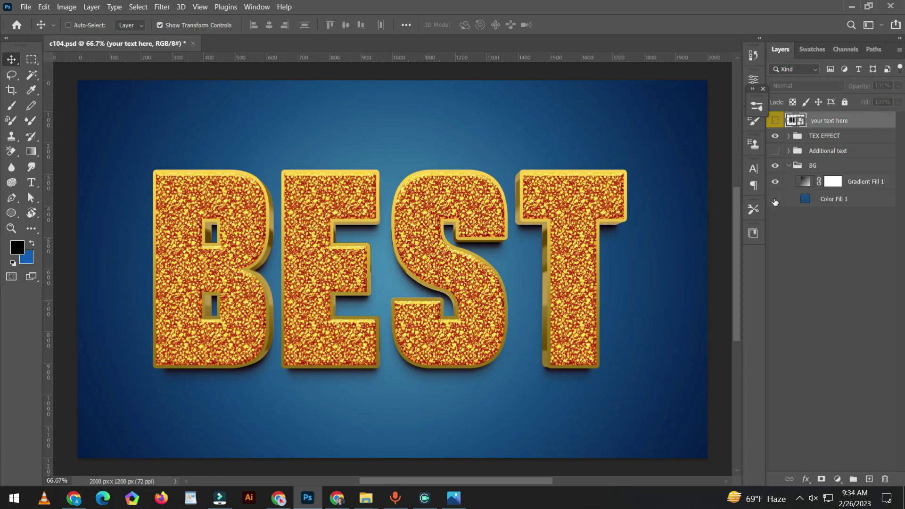
click(775, 200)
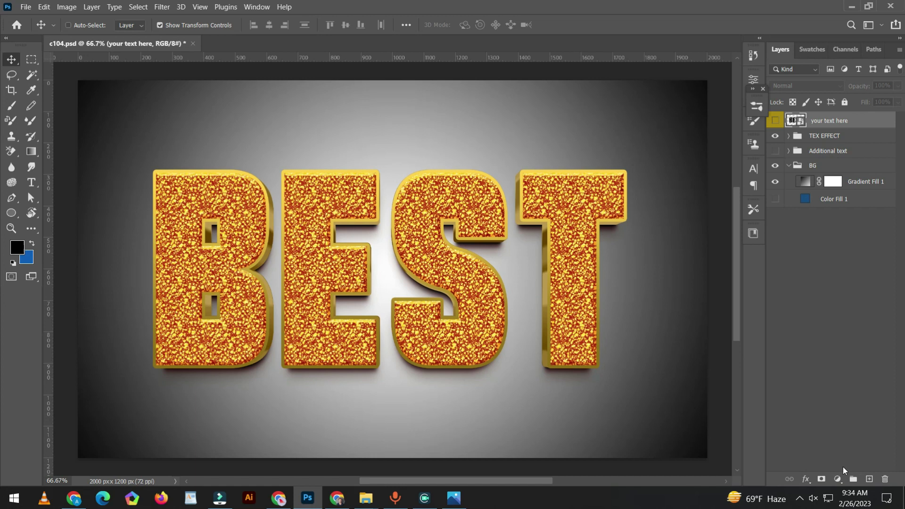
click(838, 479)
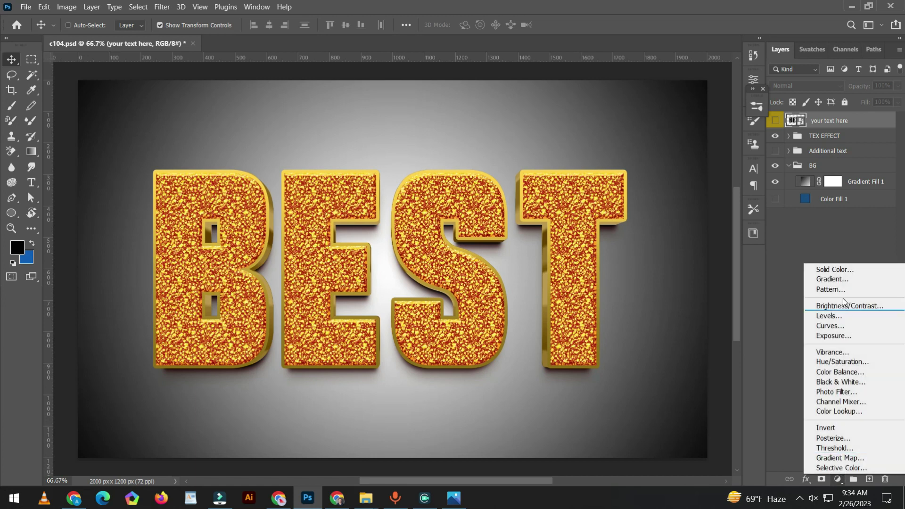
- Add a #222222 dark grey solid colour fill and move it into the BG group
click(839, 270)
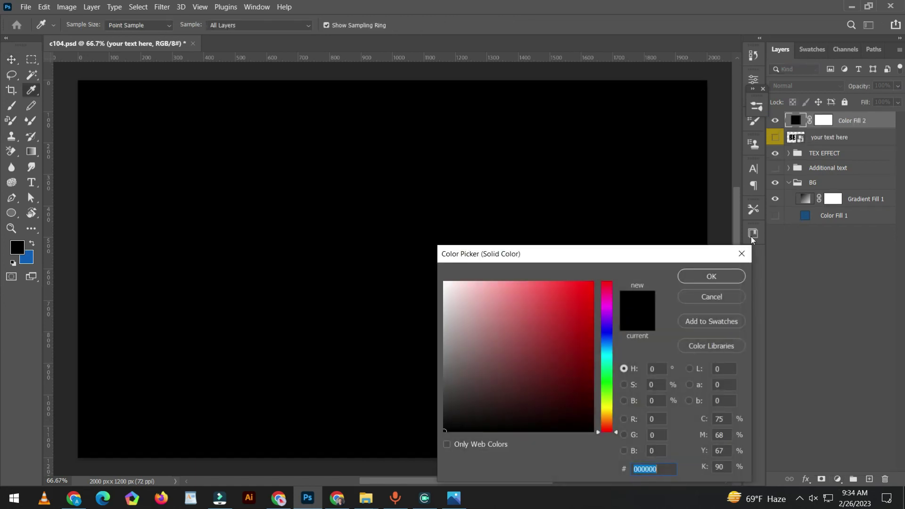
drag(576, 295, 441, 411)
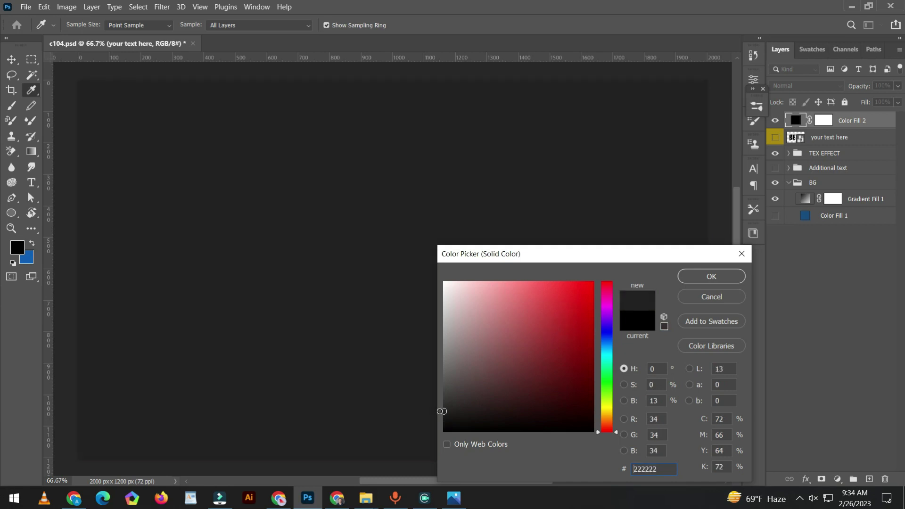
click(711, 276)
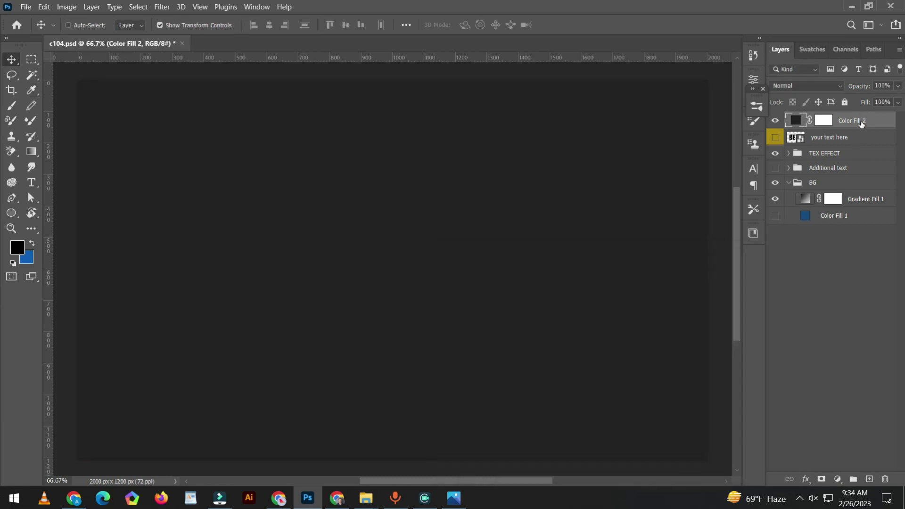
drag(861, 123, 877, 198)
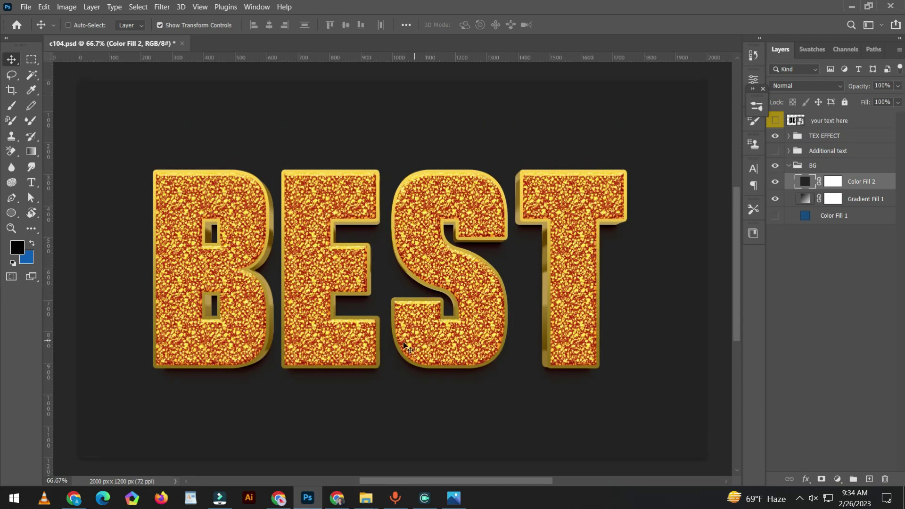
scroll(368, 375, down, 2)
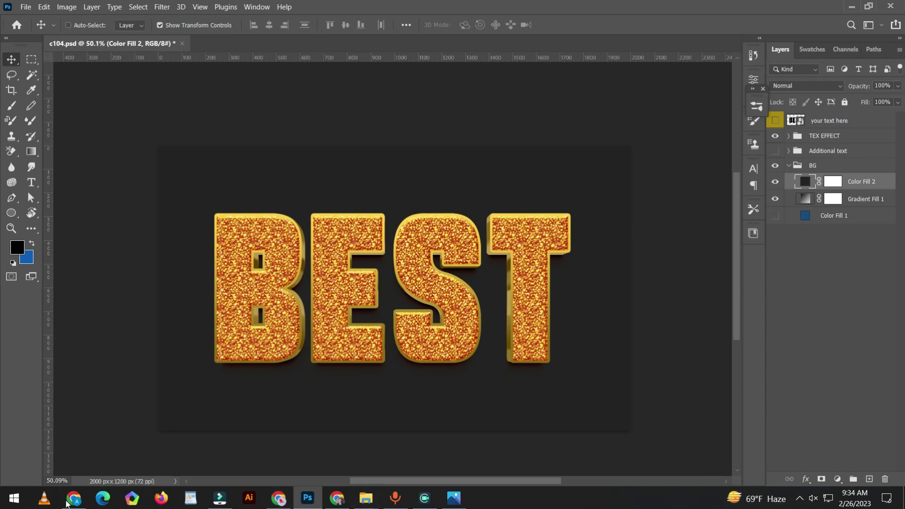
- Switch to Chrome and open your YouTube channel's Videos tab listing its uploads
click(66, 503)
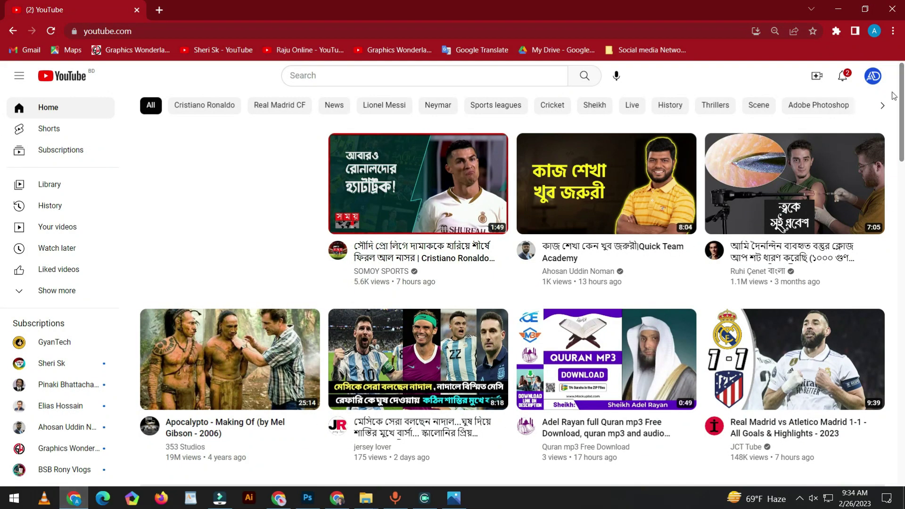
click(872, 76)
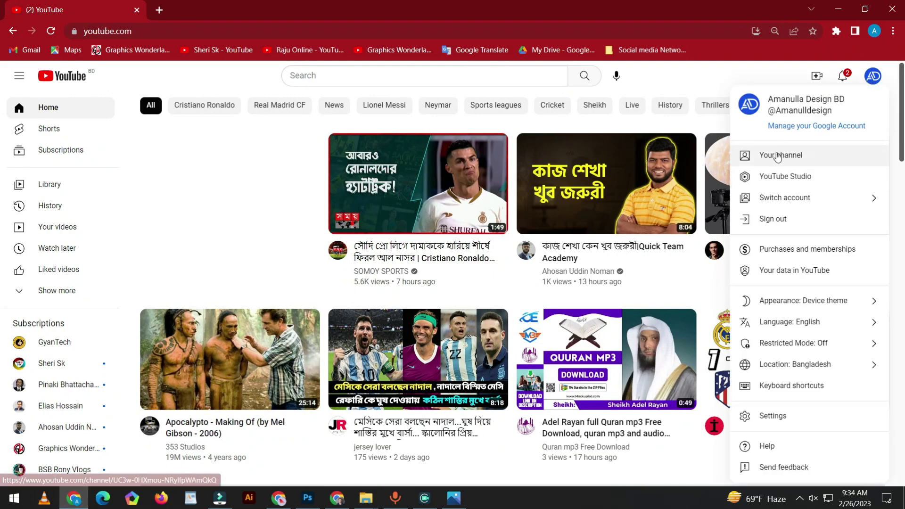
click(777, 157)
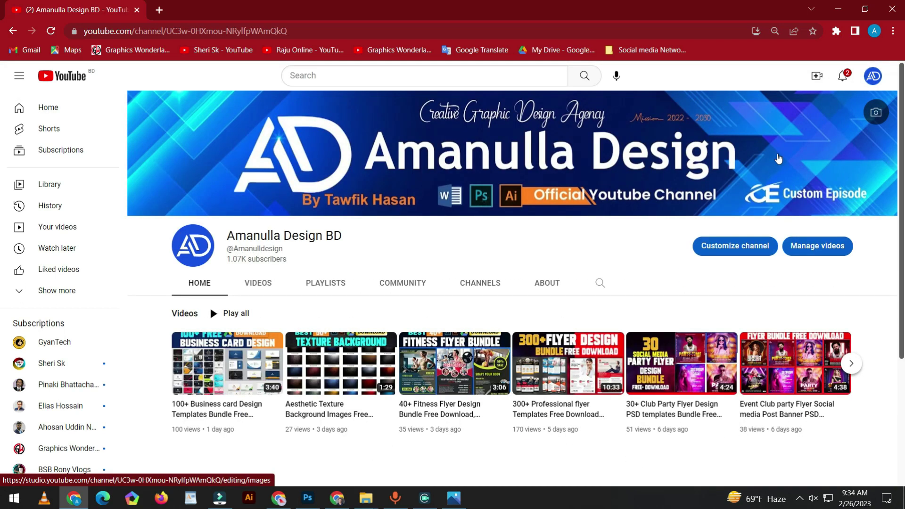
click(269, 287)
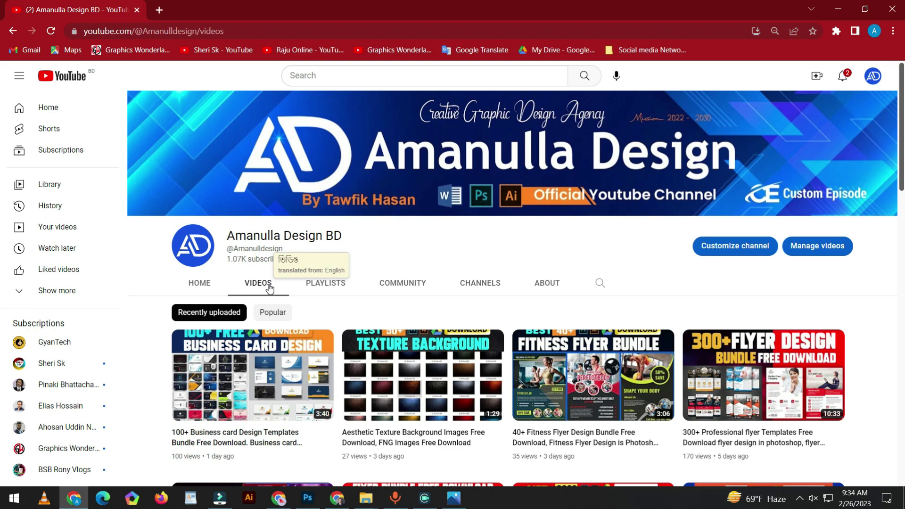
scroll(291, 258, down, 3)
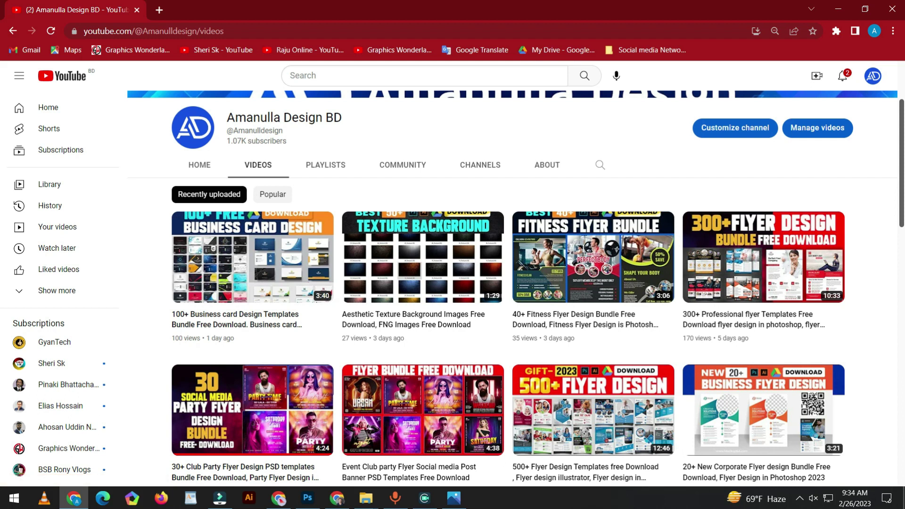
scroll(646, 375, down, 1)
scroll(646, 375, down, 4)
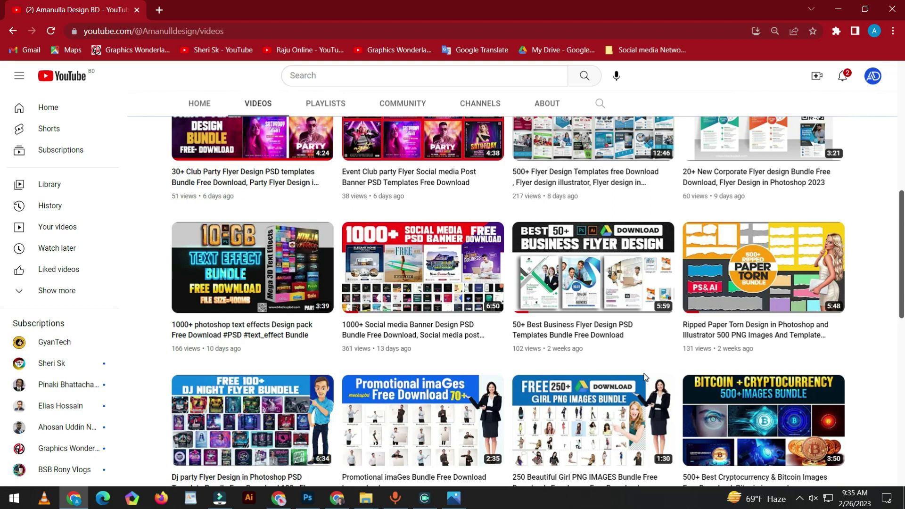
scroll(646, 376, down, 1)
scroll(646, 375, down, 4)
scroll(644, 379, down, 1)
scroll(639, 387, down, 2)
scroll(640, 386, down, 1)
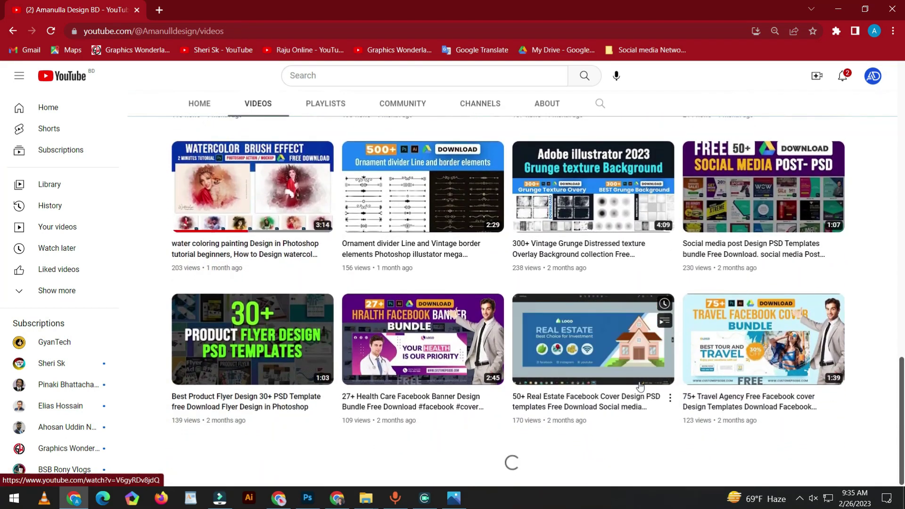
scroll(633, 395, down, 1)
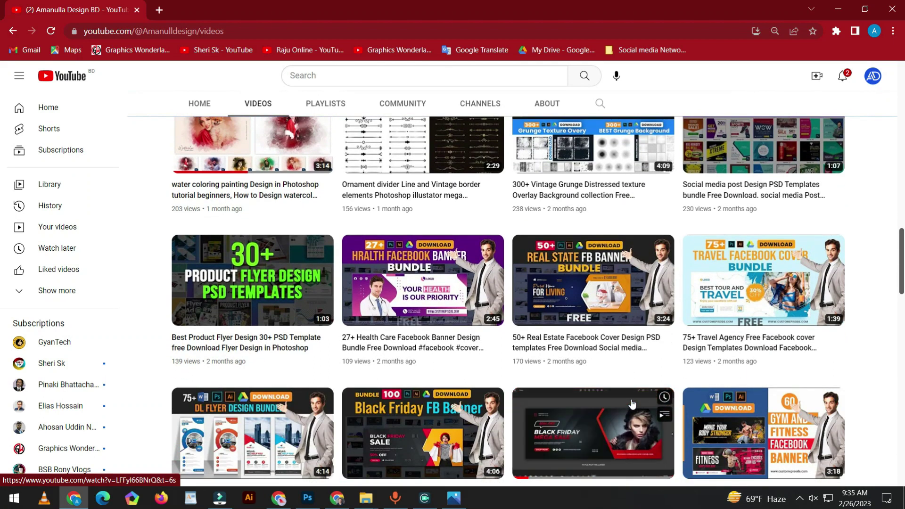
scroll(632, 404, down, 1)
scroll(632, 404, down, 3)
scroll(631, 402, down, 2)
scroll(630, 402, down, 1)
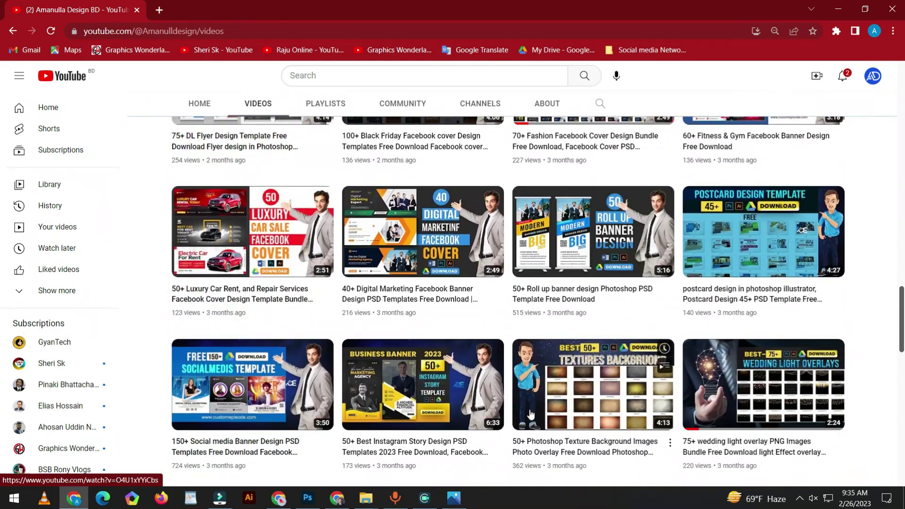
scroll(384, 424, down, 2)
scroll(443, 324, down, 1)
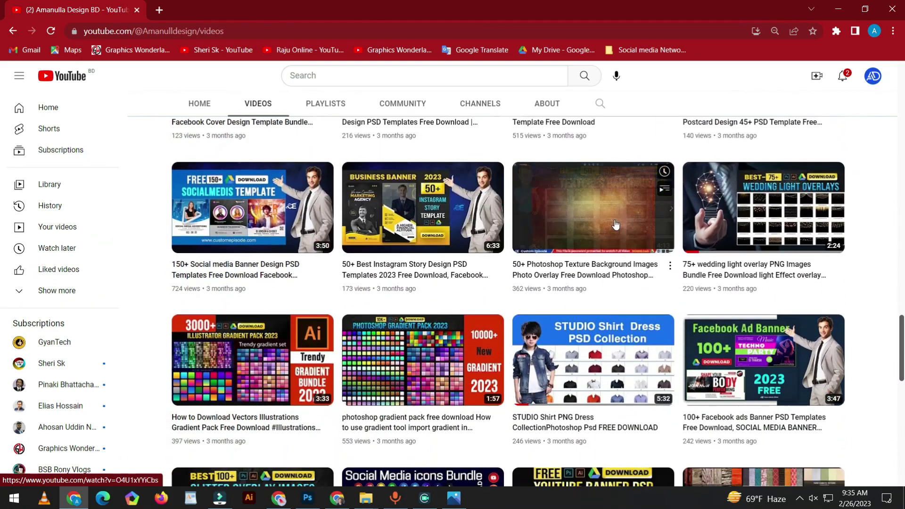
mouse_move(253, 360)
scroll(258, 361, down, 3)
scroll(258, 359, down, 3)
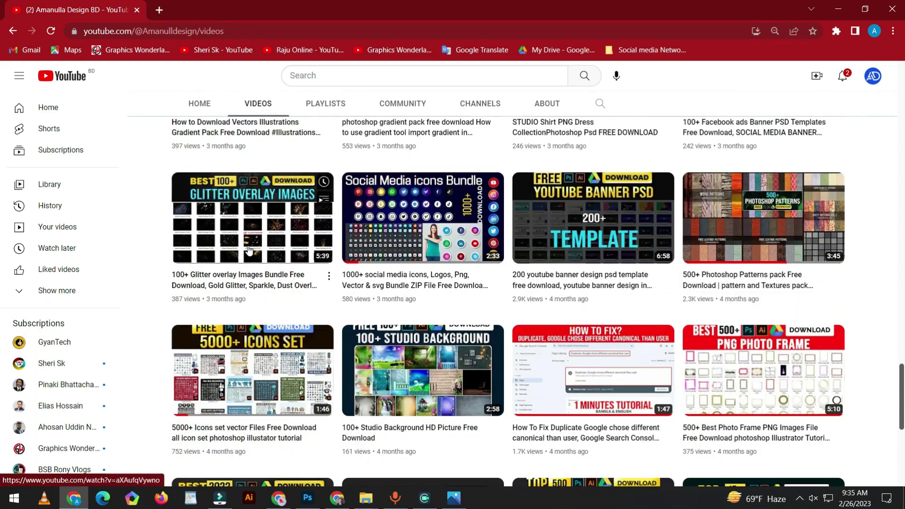
scroll(283, 264, down, 2)
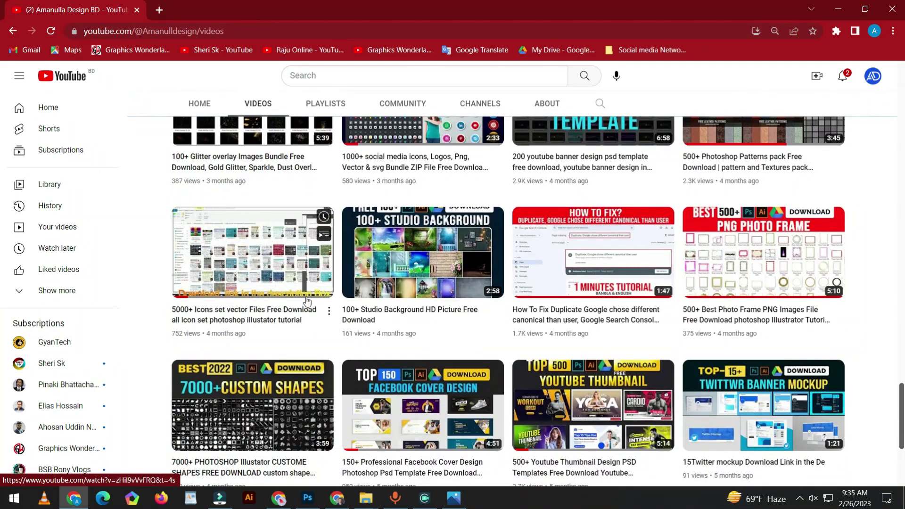
scroll(313, 313, down, 1)
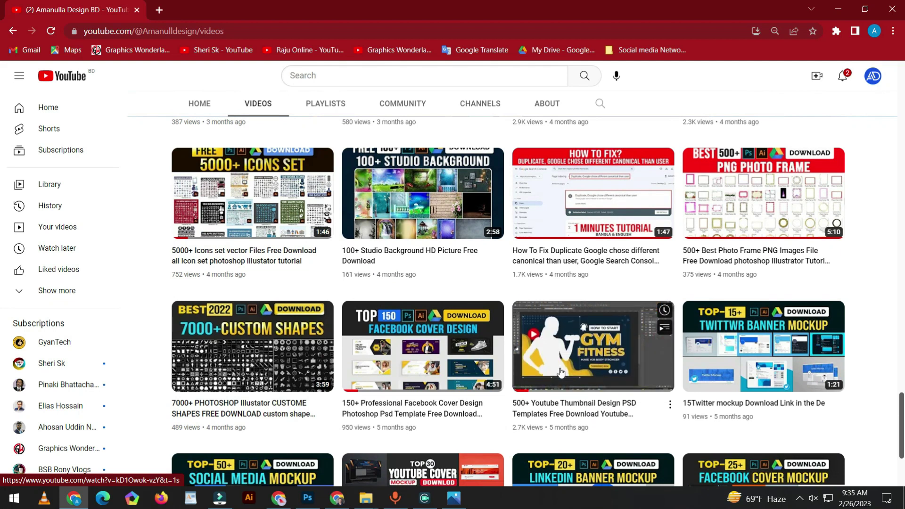
scroll(560, 372, down, 3)
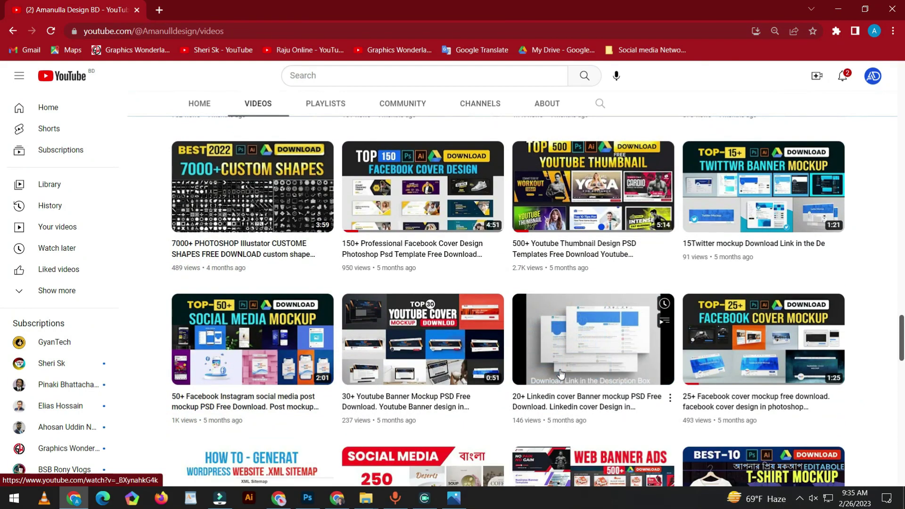
scroll(560, 372, down, 1)
scroll(584, 259, down, 4)
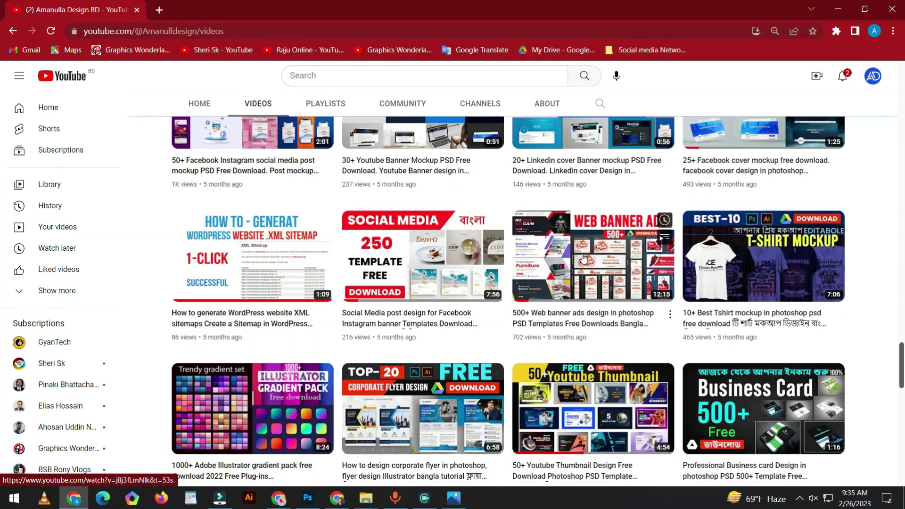